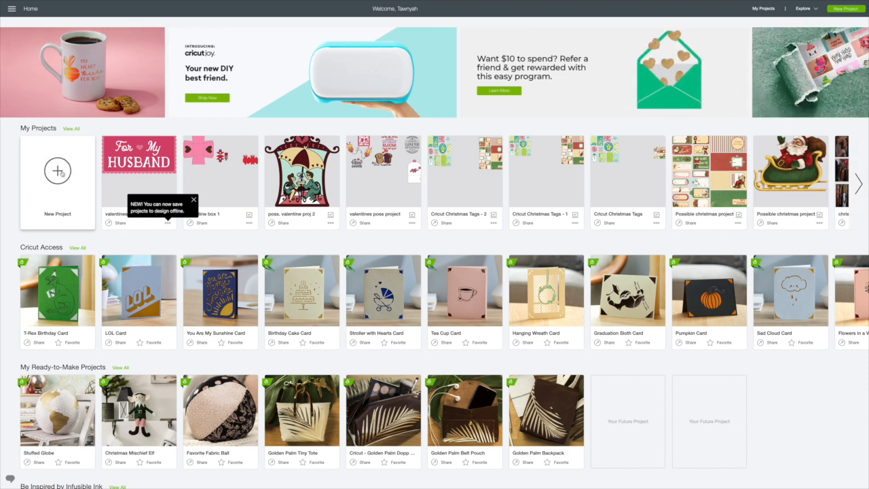
- Create a new project and add the text "Our" in the Kinsley font
{"action": "left_click", "coordinate": [62, 174]}
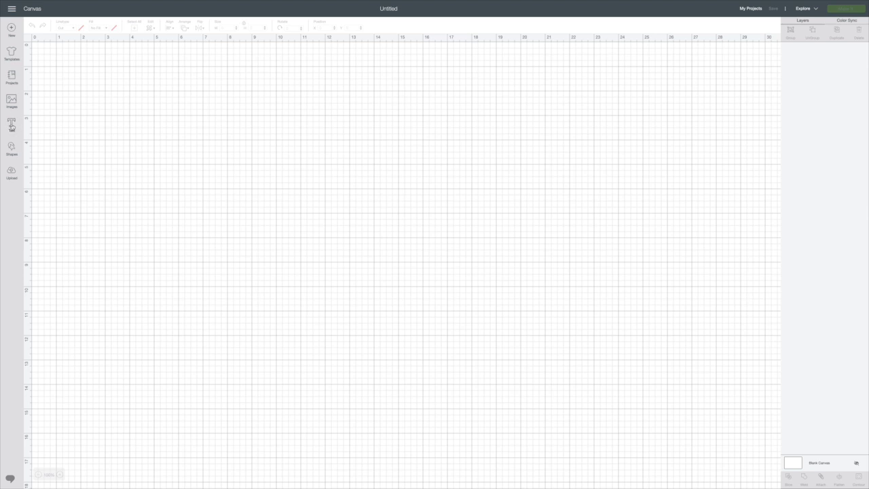
{"action": "left_click", "coordinate": [11, 125]}
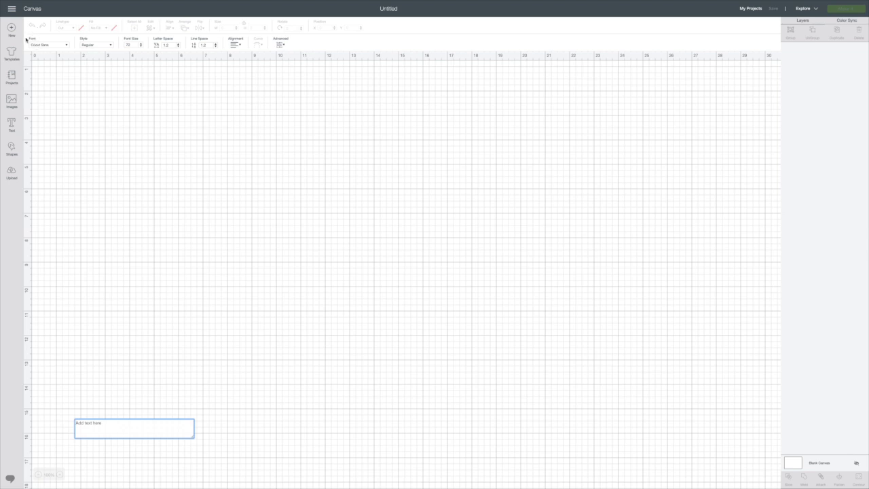
{"action": "left_click", "coordinate": [65, 46]}
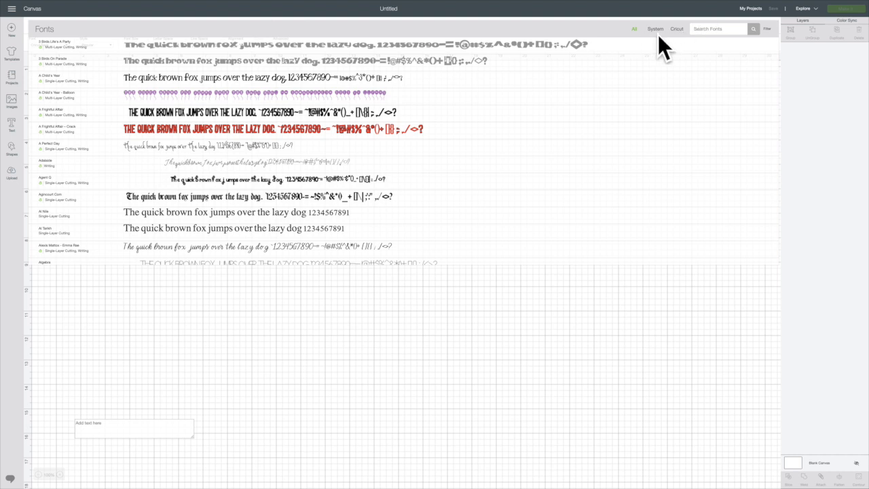
{"action": "left_click", "coordinate": [695, 29]}
{"action": "type", "text": "kin"}
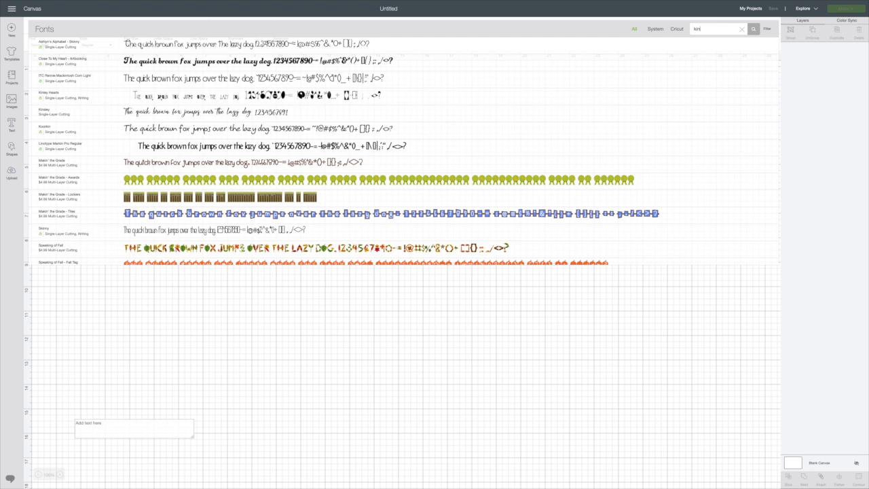
{"action": "left_click", "coordinate": [60, 115]}
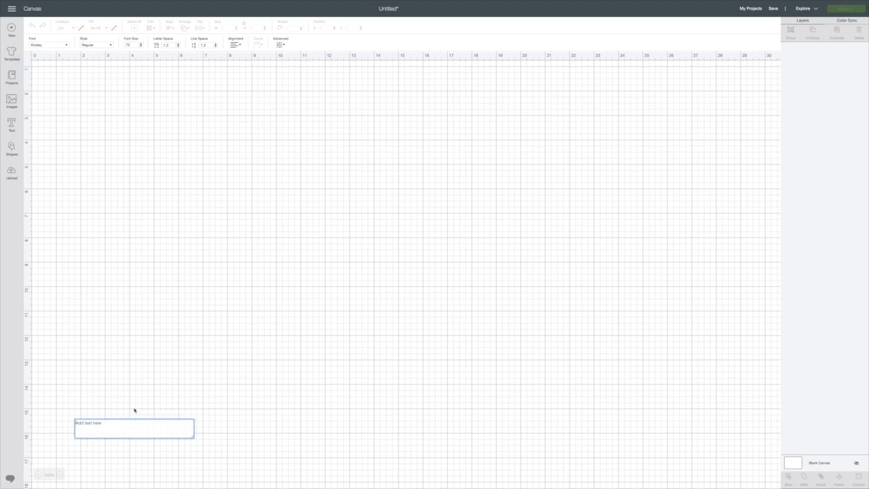
{"action": "type", "text": "Our"}
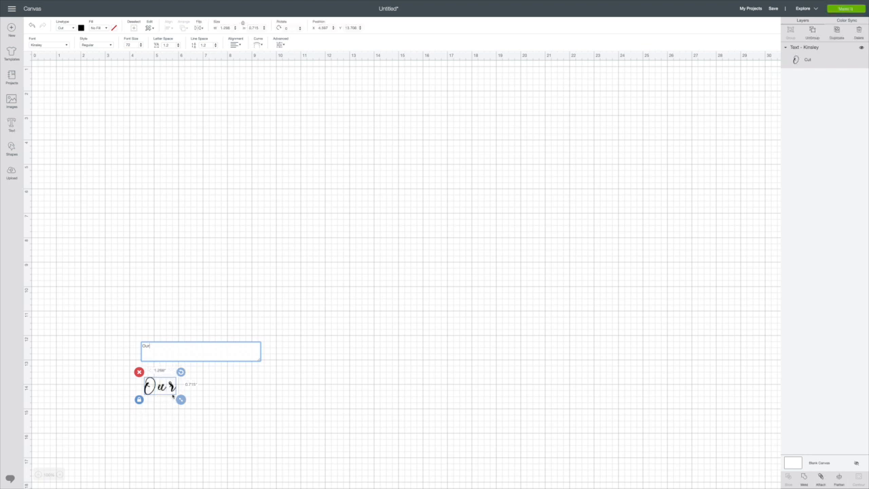
- Move "Our" near the top of the canvas and resize it without fixed proportions to 5.992" wide and 3.302" high
{"action": "left_click_drag", "start_coordinate": [151, 382], "coordinate": [136, 93]}
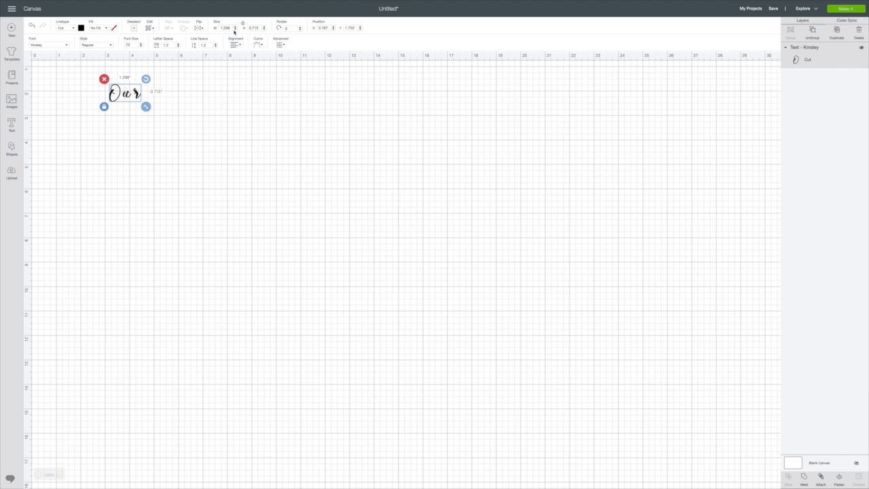
{"action": "mouse_move", "coordinate": [146, 107]}
{"action": "left_mouse_down"}
{"action": "mouse_move", "coordinate": [172, 136]}
{"action": "mouse_move", "coordinate": [147, 107]}
{"action": "left_mouse_up"}
{"action": "left_click", "coordinate": [243, 25]}
{"action": "left_click", "coordinate": [231, 28]}
{"action": "key", "text": "BackSpace"}
{"action": "left_click", "coordinate": [258, 27]}
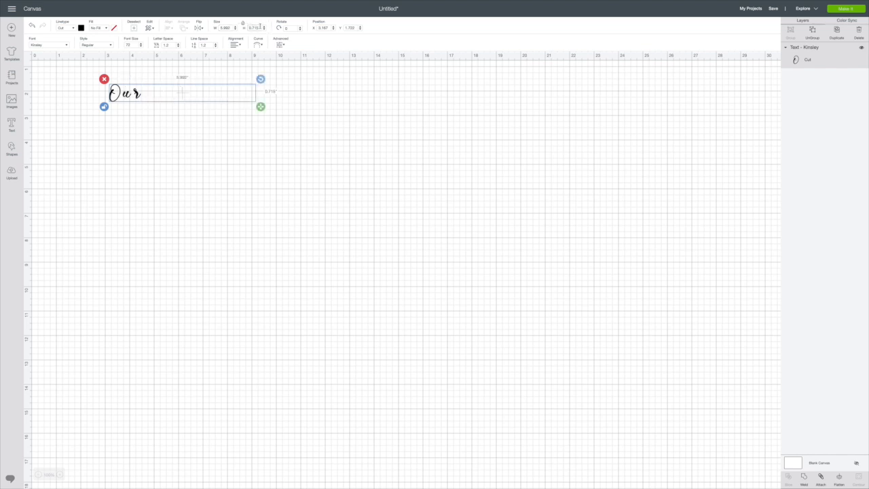
{"action": "key", "text": "BackSpace"}
{"action": "key", "text": "BackSpace"}
{"action": "key", "text": "BackSpace"}
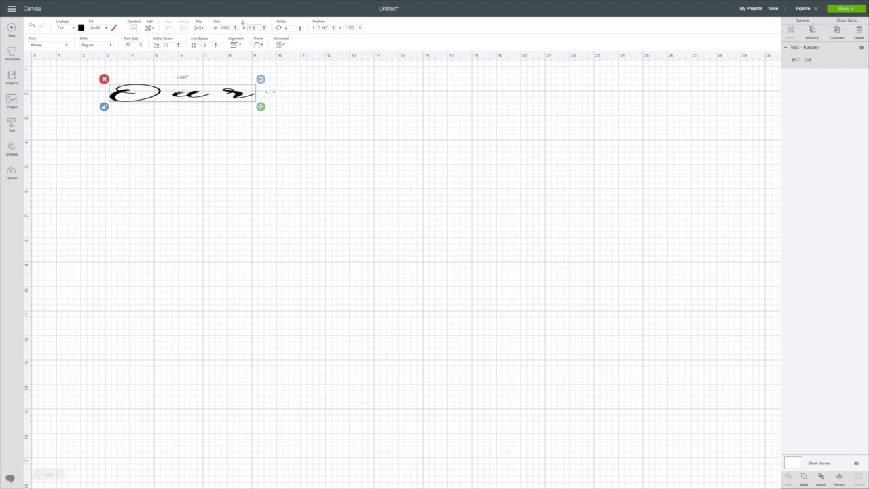
{"action": "left_click", "coordinate": [244, 23]}
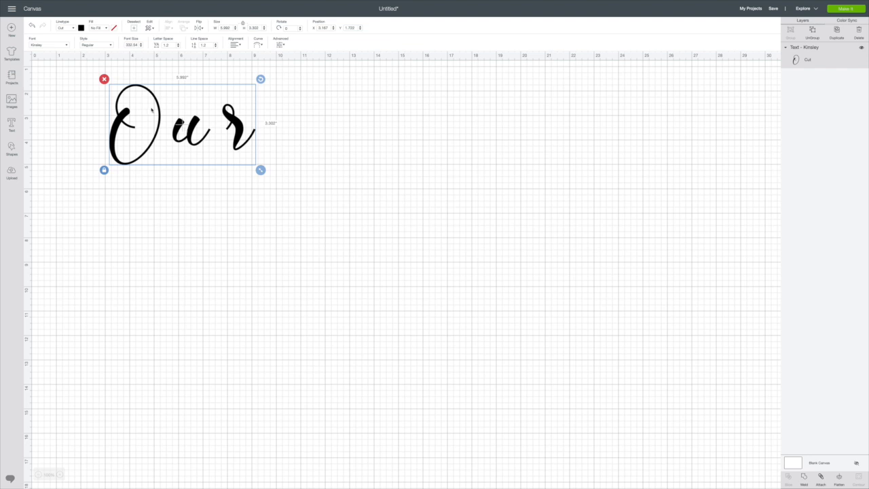
- Reposition the enlarged "Our" at the canvas's upper edge, at about X 2.8 and Y 0.78
{"action": "left_click_drag", "start_coordinate": [139, 102], "coordinate": [135, 79]}
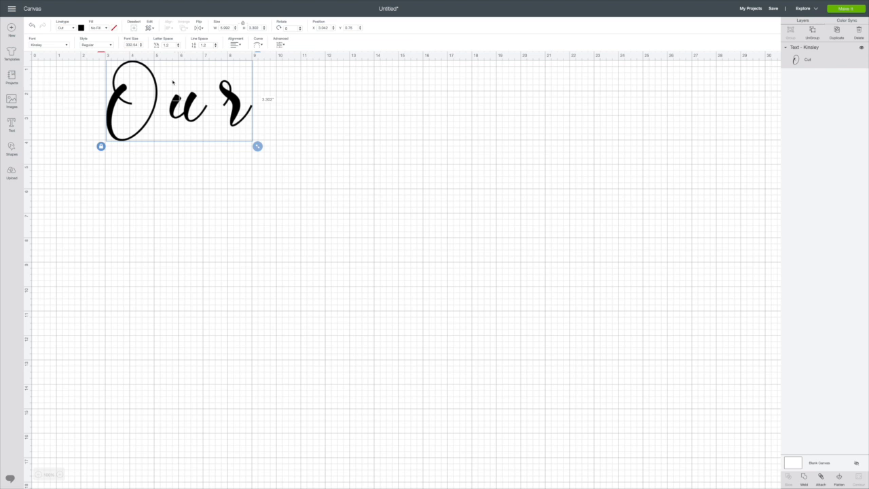
{"action": "left_click_drag", "start_coordinate": [201, 93], "coordinate": [185, 101]}
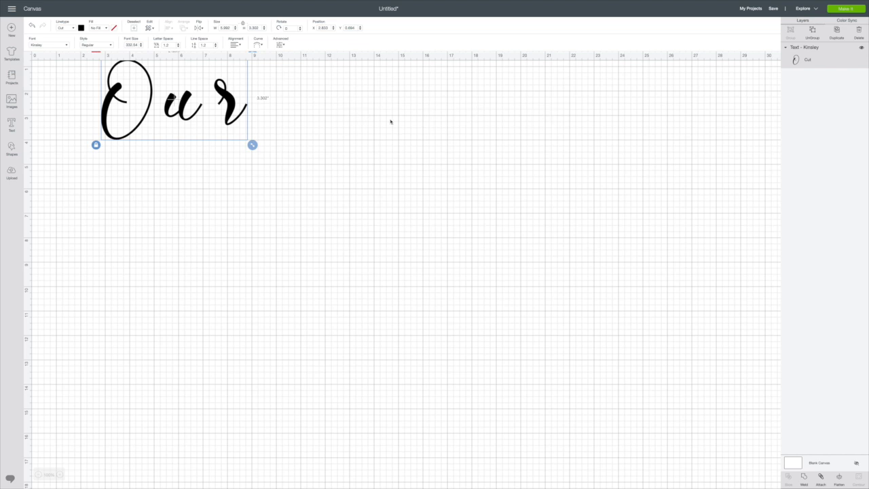
{"action": "left_click", "coordinate": [180, 139]}
{"action": "left_click", "coordinate": [181, 117]}
{"action": "left_click_drag", "start_coordinate": [181, 117], "coordinate": [181, 119]}
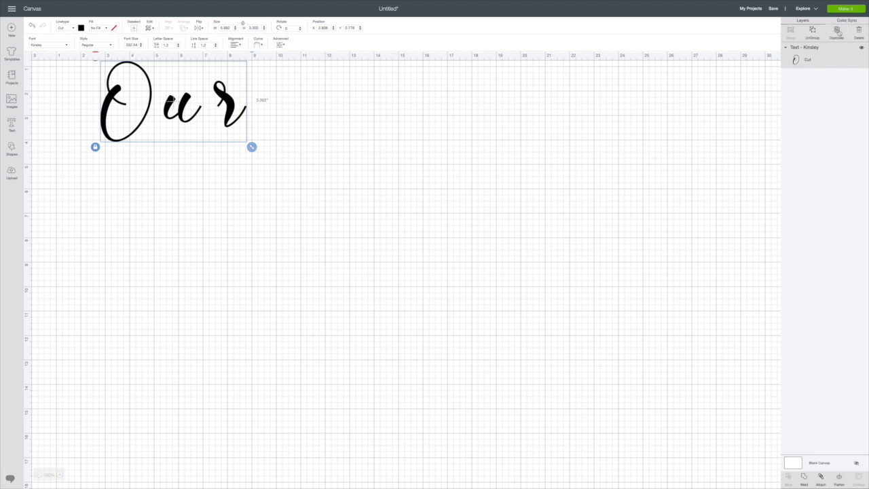
- Duplicate "Our" twice and set both copies aside in the empty area on the right of the canvas
{"action": "left_click", "coordinate": [838, 31]}
{"action": "left_click", "coordinate": [838, 32]}
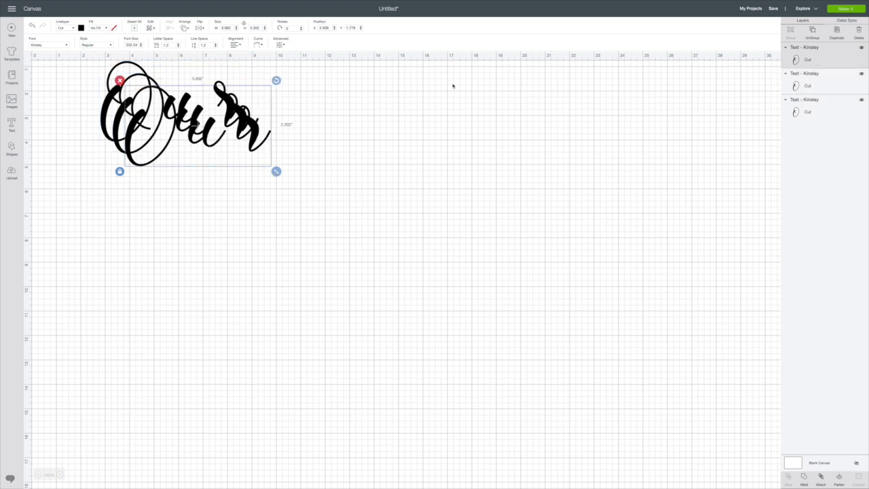
{"action": "left_click_drag", "start_coordinate": [257, 135], "coordinate": [597, 195]}
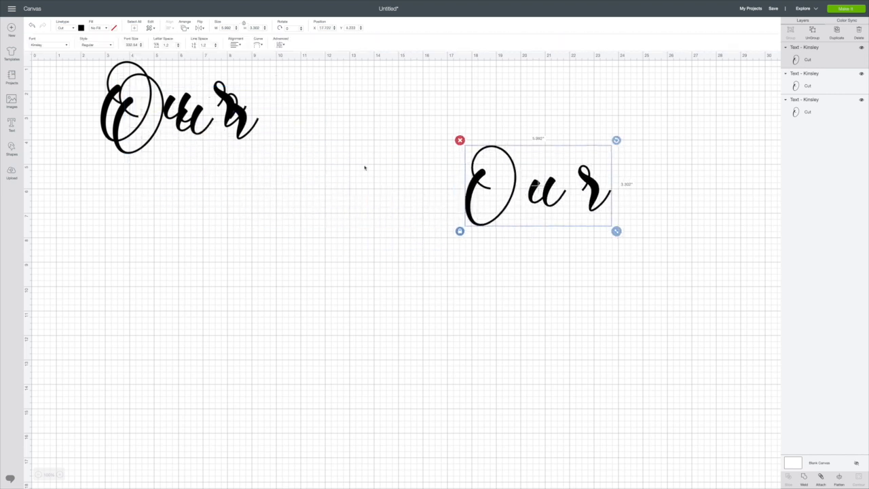
{"action": "left_click_drag", "start_coordinate": [250, 125], "coordinate": [650, 308]}
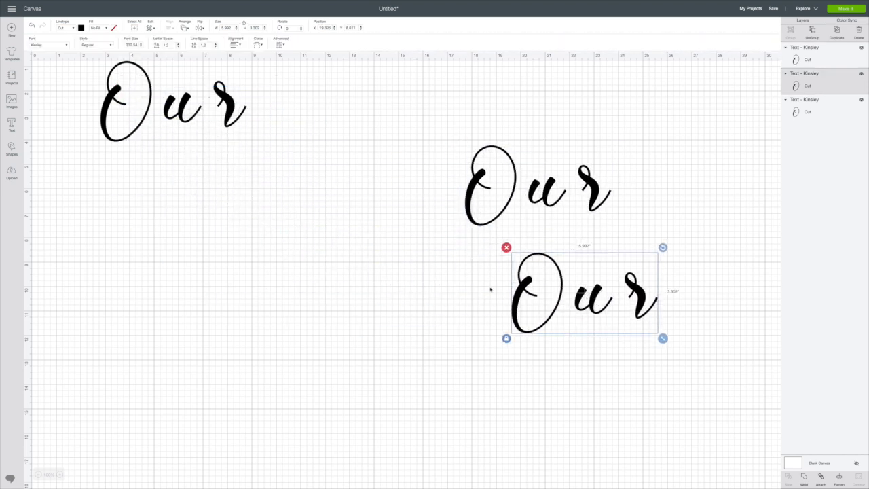
{"action": "left_click", "coordinate": [224, 212]}
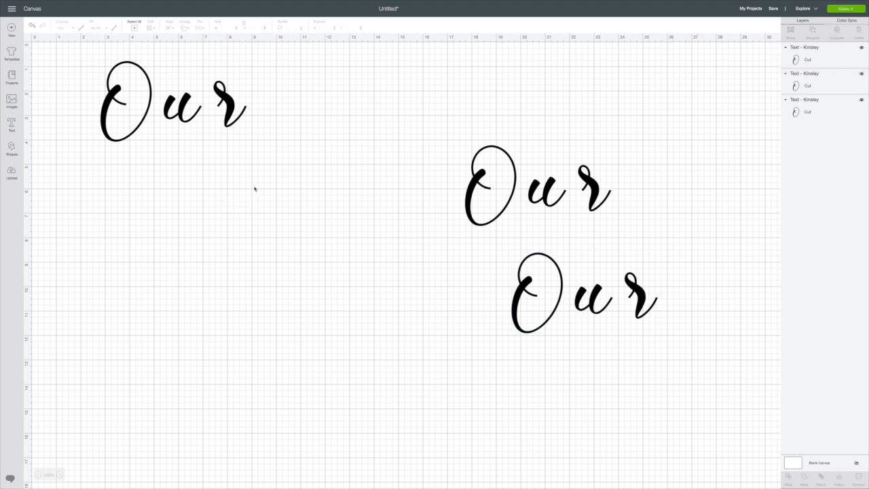
- Add the text "life" in the Kinsley font and place it below the first "Our"
{"action": "left_click", "coordinate": [12, 125]}
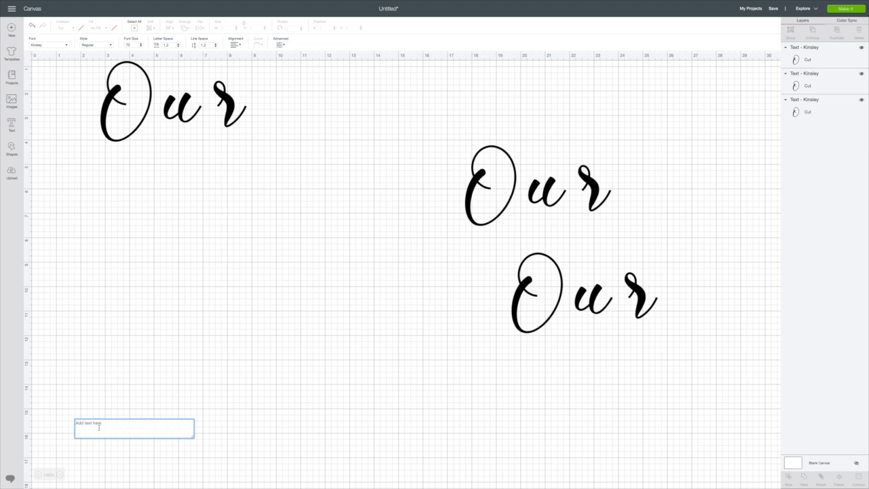
{"action": "type", "text": "life"}
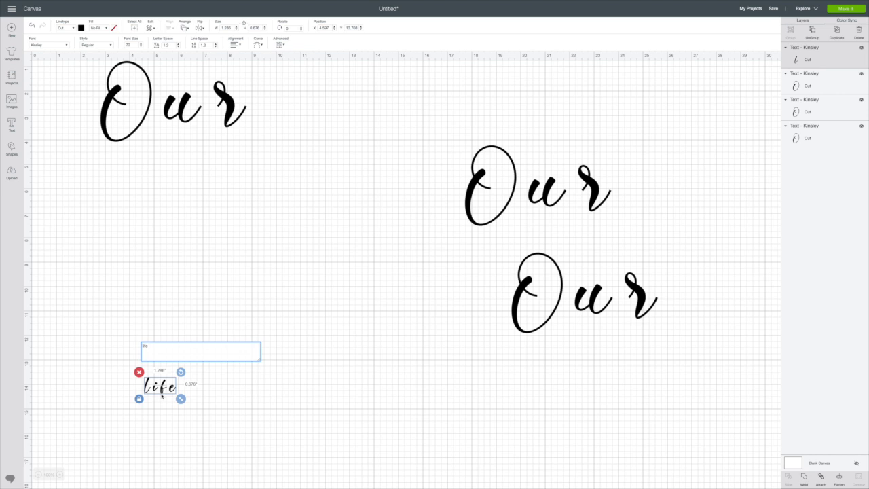
{"action": "left_click_drag", "start_coordinate": [160, 383], "coordinate": [172, 186]}
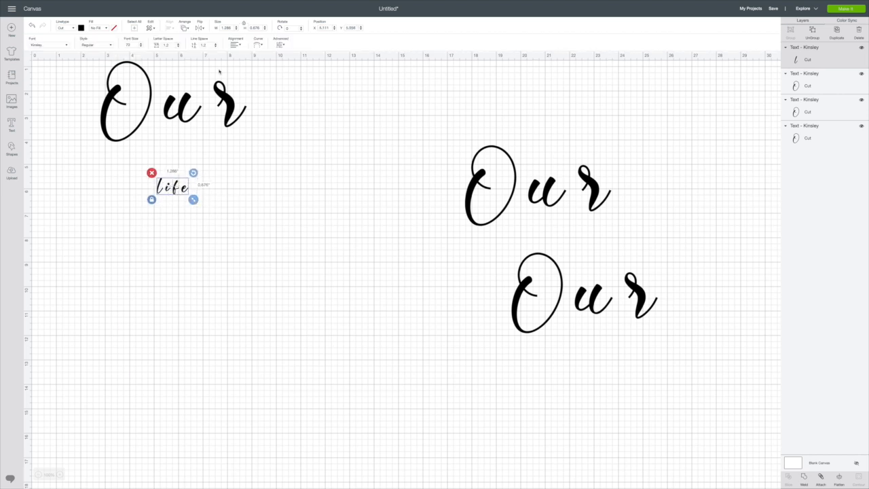
- Resize "life" without fixed proportions to 3.512" wide and 2.257" high and place it directly beneath "Our"
{"action": "left_click", "coordinate": [244, 23]}
{"action": "left_click", "coordinate": [257, 28]}
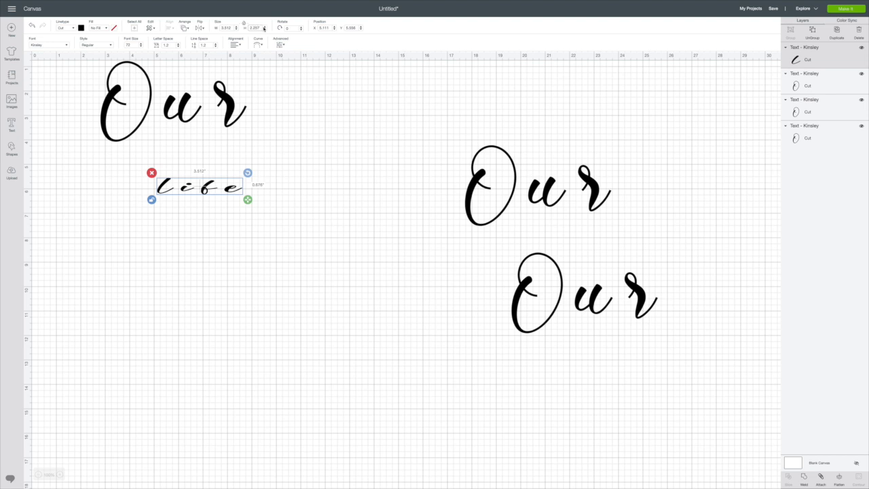
{"action": "key", "text": "Return"}
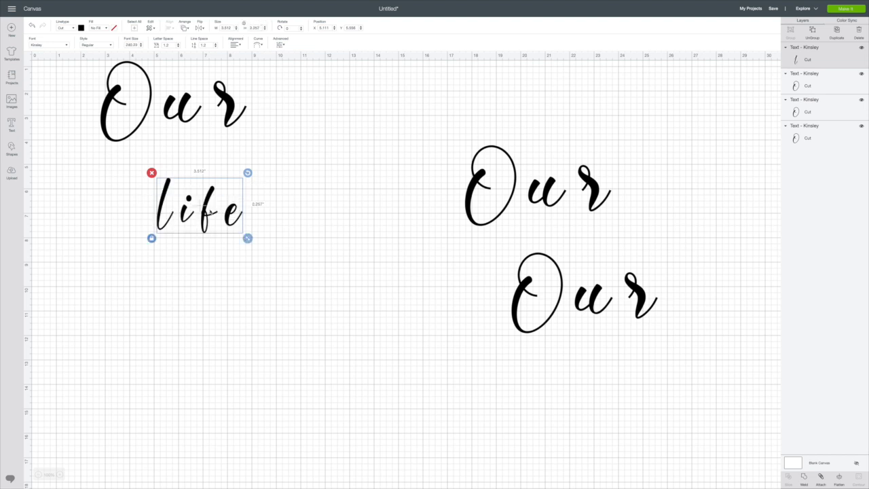
{"action": "left_click_drag", "start_coordinate": [206, 210], "coordinate": [179, 175]}
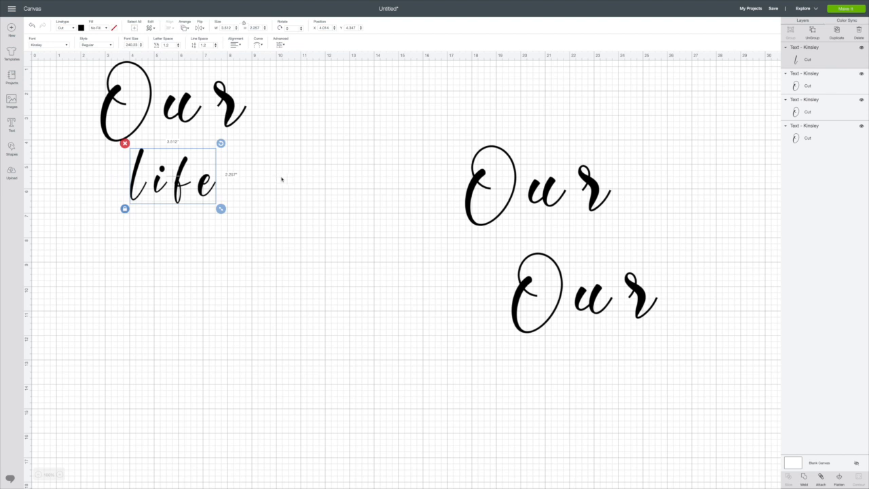
- Move one spare "Our" copy directly under "life" and adjust both words so they line up in the column
{"action": "left_click", "coordinate": [514, 186]}
{"action": "left_click_drag", "start_coordinate": [513, 185], "coordinate": [506, 196]}
{"action": "left_click_drag", "start_coordinate": [481, 161], "coordinate": [112, 225]}
{"action": "left_click_drag", "start_coordinate": [176, 181], "coordinate": [182, 172]}
{"action": "left_click_drag", "start_coordinate": [180, 246], "coordinate": [185, 241]}
{"action": "scroll", "coordinate": [282, 266], "scroll_direction": "down", "scroll_amount": 3}
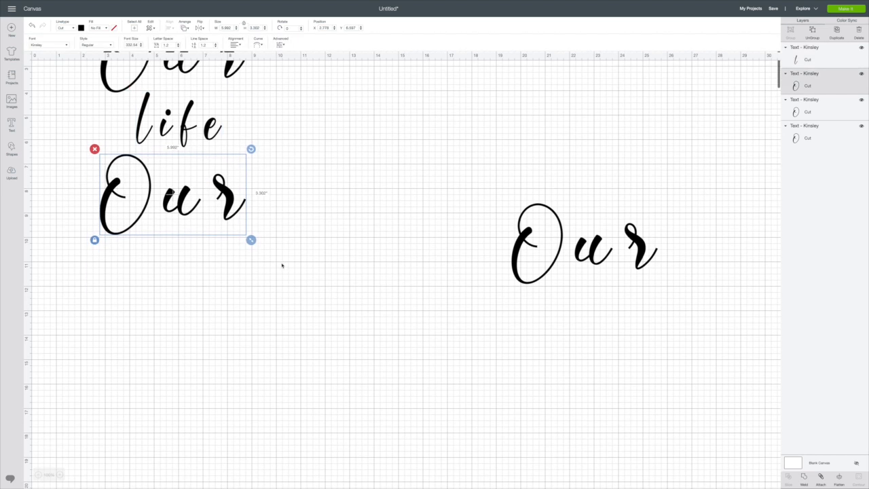
{"action": "scroll", "coordinate": [282, 265], "scroll_direction": "up", "scroll_amount": 1}
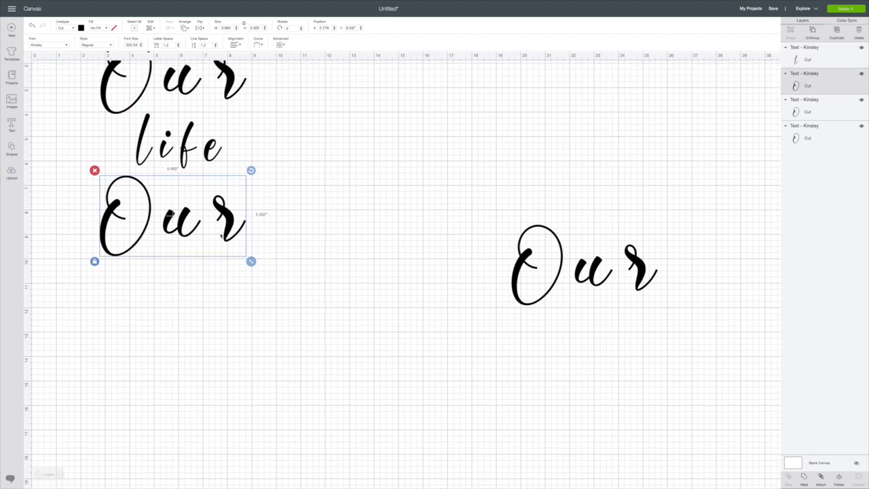
- Add the text "story" in the Kinsley font and place it below the second "Our"
{"action": "left_click", "coordinate": [11, 127]}
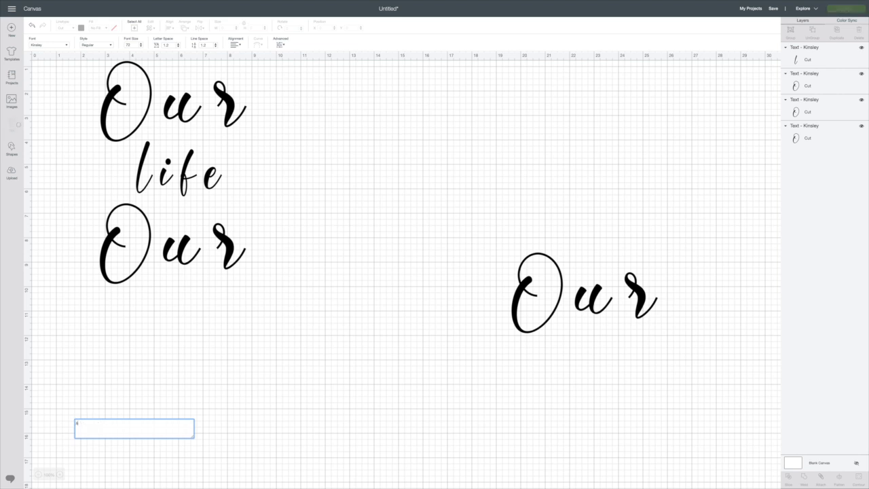
{"action": "type", "text": "story"}
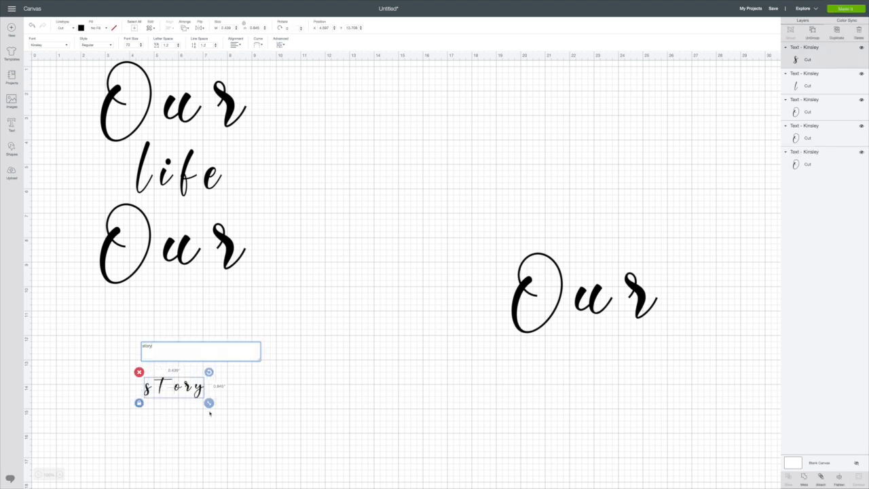
{"action": "left_click", "coordinate": [209, 413]}
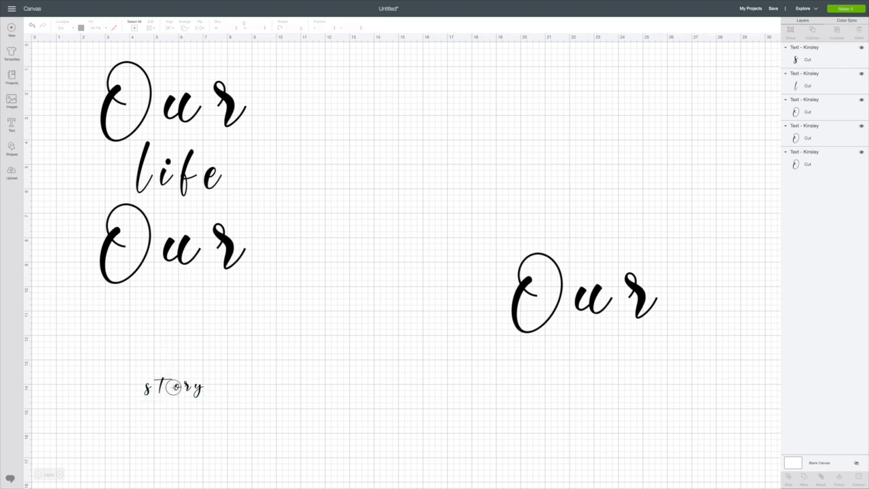
{"action": "left_click_drag", "start_coordinate": [152, 391], "coordinate": [150, 313]}
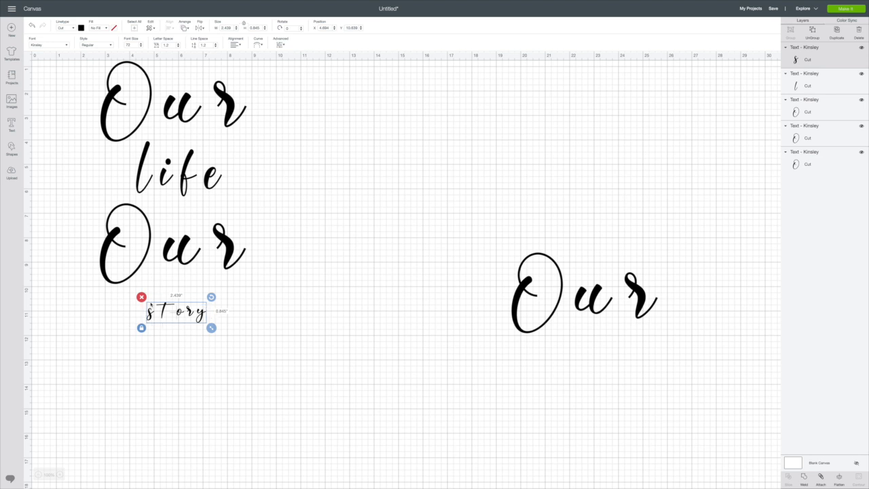
- Resize "story" without fixed proportions to 3.512" wide and 2.257" high and align it directly beneath the second "Our"
{"action": "left_click", "coordinate": [245, 25]}
{"action": "left_click", "coordinate": [232, 27]}
{"action": "key", "text": "BackSpace"}
{"action": "left_click", "coordinate": [262, 28]}
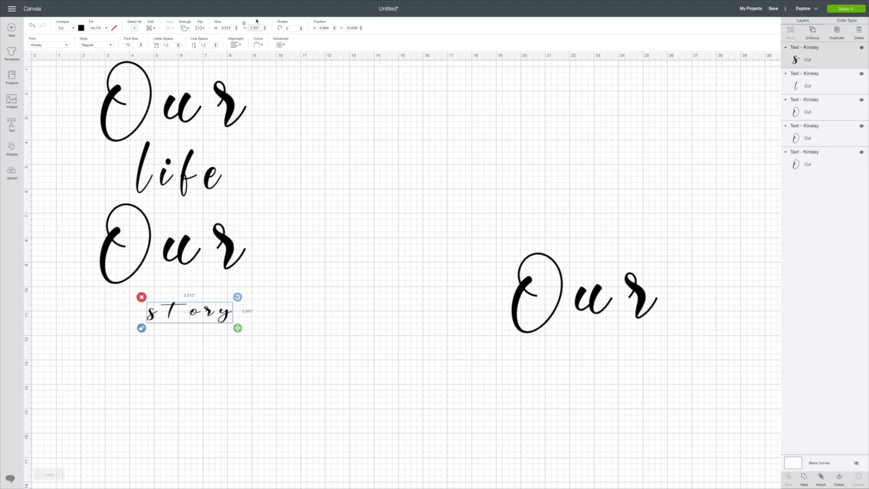
{"action": "left_click", "coordinate": [244, 25]}
{"action": "left_click_drag", "start_coordinate": [164, 318], "coordinate": [152, 304]}
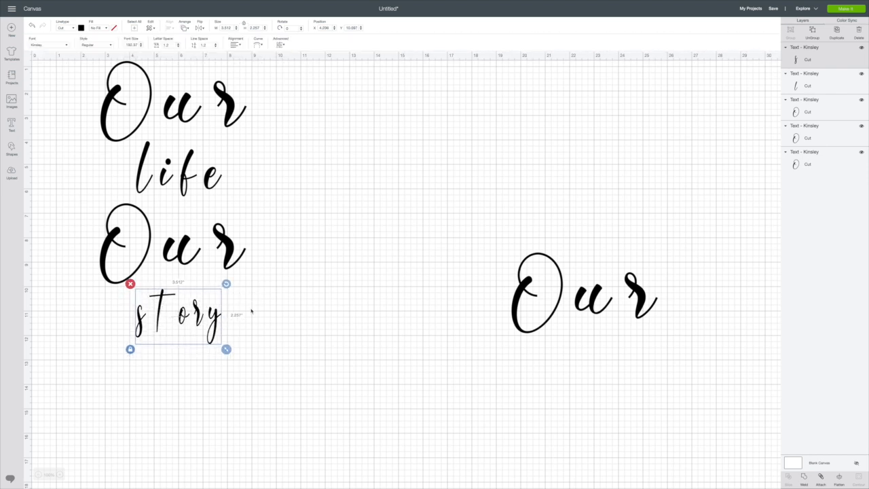
- Move the remaining "Our" copy into the column directly below "story"
{"action": "scroll", "coordinate": [252, 311], "scroll_direction": "down", "scroll_amount": 2}
{"action": "left_click", "coordinate": [554, 261]}
{"action": "left_click_drag", "start_coordinate": [554, 262], "coordinate": [148, 348]}
{"action": "scroll", "coordinate": [307, 297], "scroll_direction": "down", "scroll_amount": 2}
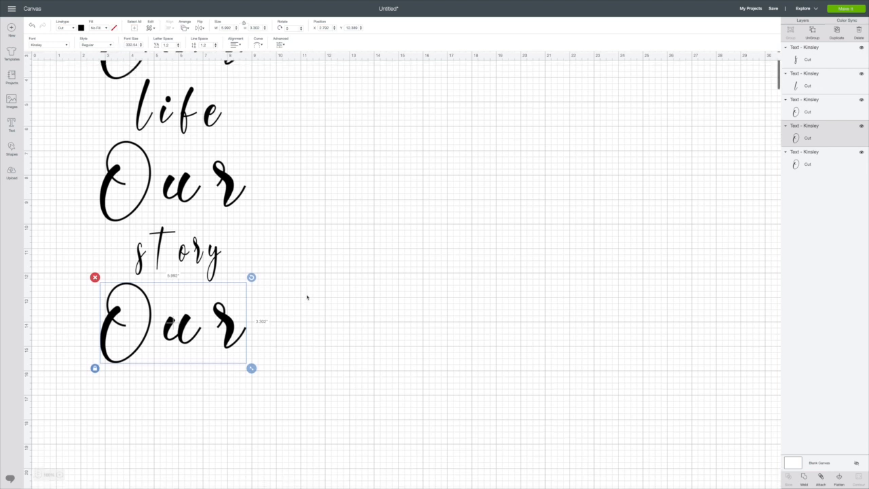
{"action": "scroll", "coordinate": [307, 297], "scroll_direction": "down", "scroll_amount": 2}
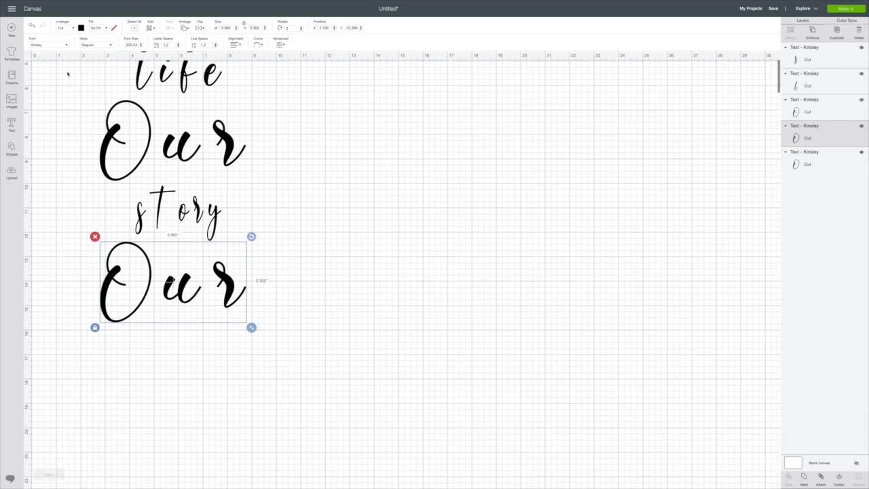
- Add the text "home" in the Kinsley font and place it below the third "Our"
{"action": "left_click", "coordinate": [11, 124]}
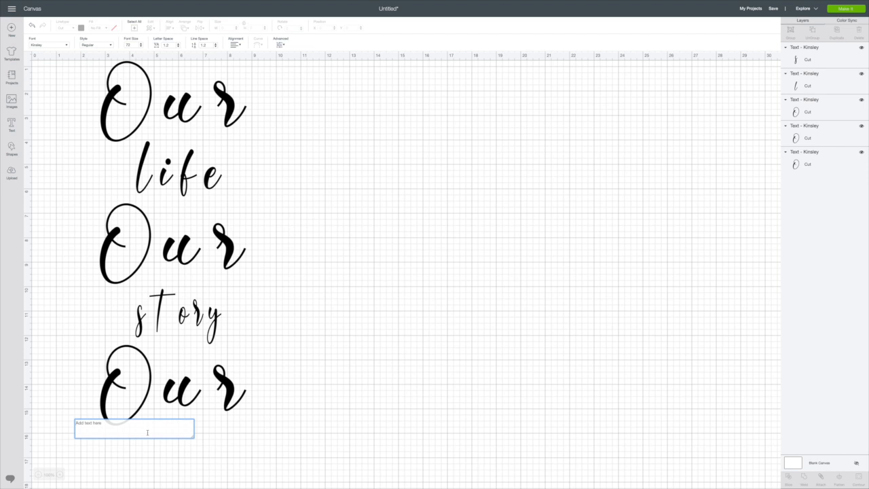
{"action": "type", "text": "home"}
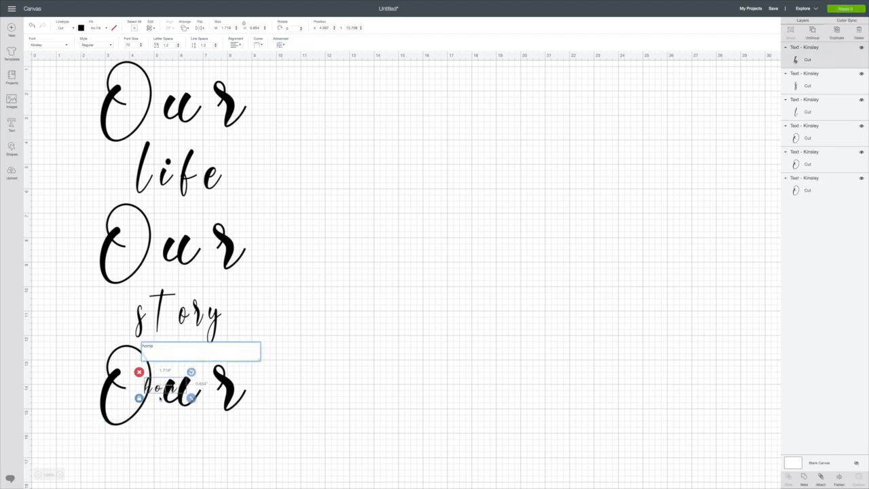
{"action": "left_click_drag", "start_coordinate": [161, 392], "coordinate": [174, 447]}
{"action": "scroll", "coordinate": [278, 360], "scroll_direction": "down", "scroll_amount": 5}
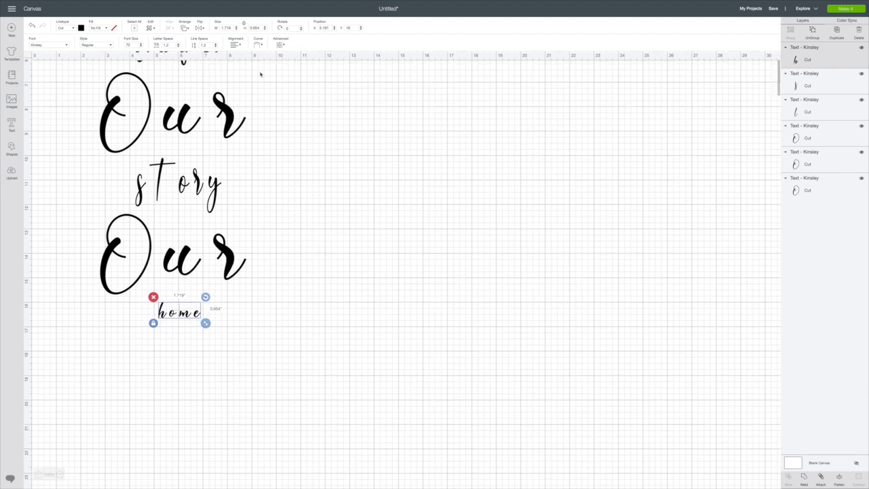
- Resize "home" without fixed proportions to 3.512" wide and 2.257" high and move it beneath the third "Our"
{"action": "left_click", "coordinate": [245, 24]}
{"action": "left_click", "coordinate": [258, 28]}
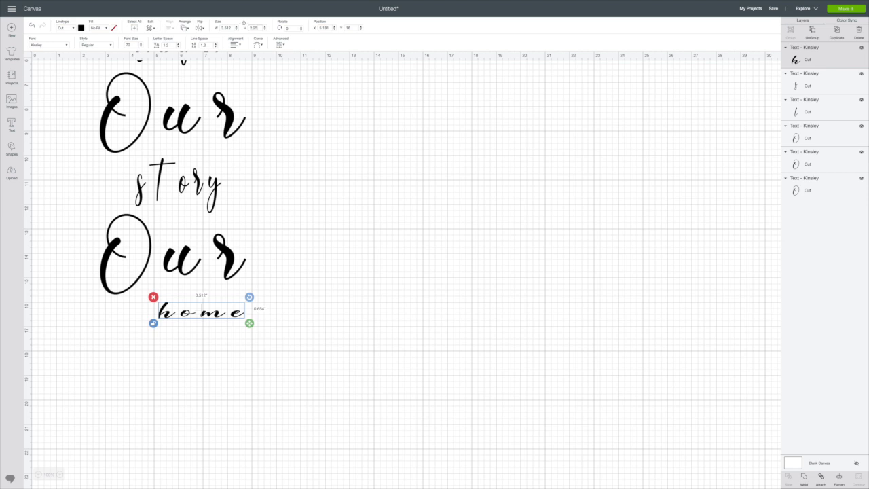
{"action": "key", "text": "Return"}
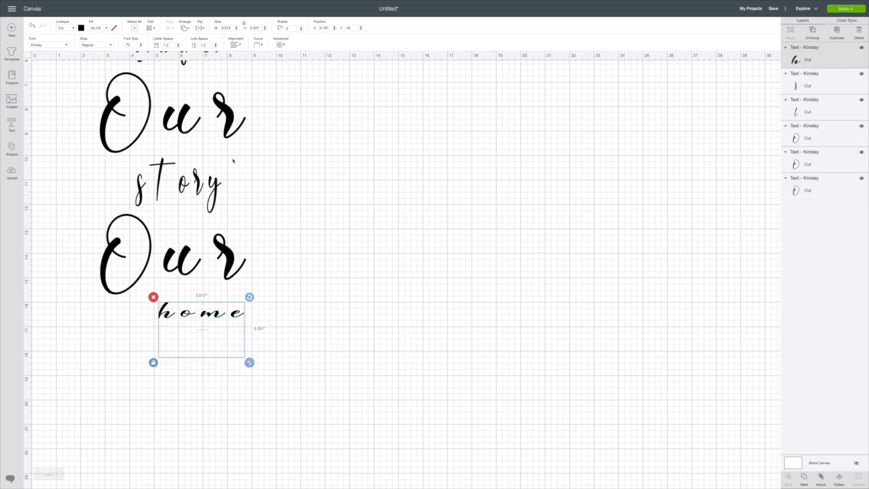
{"action": "left_click_drag", "start_coordinate": [168, 345], "coordinate": [136, 343]}
- Tighten the column by moving "life", the second "Our", "story", the third "Our" and "home" upward, with "home" lined up under "story"
{"action": "scroll", "coordinate": [243, 198], "scroll_direction": "up", "scroll_amount": 5}
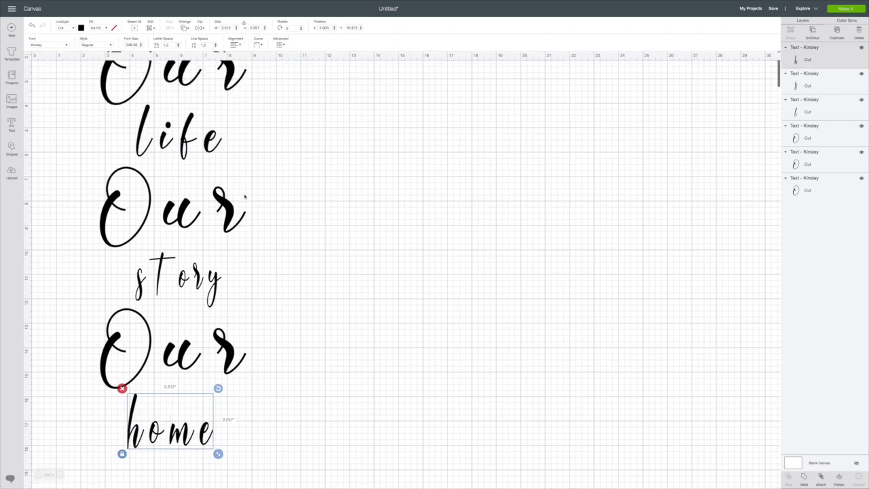
{"action": "scroll", "coordinate": [244, 197], "scroll_direction": "down", "scroll_amount": 1}
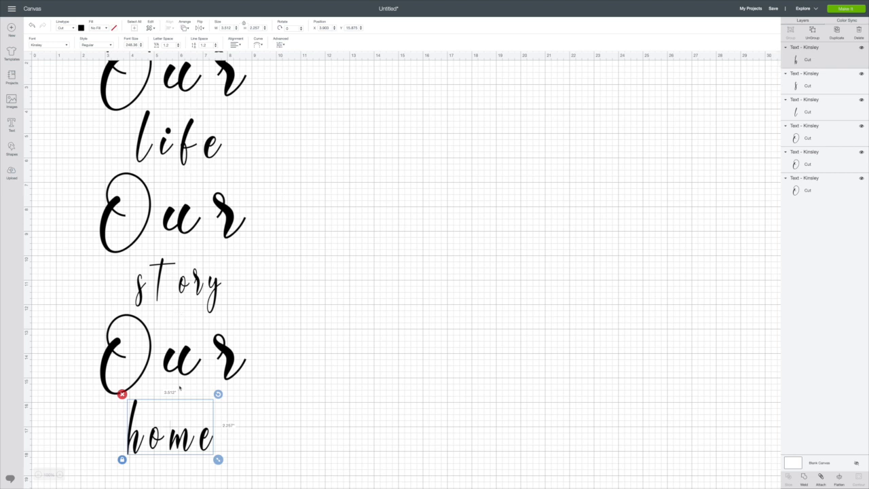
{"action": "scroll", "coordinate": [241, 391], "scroll_direction": "down", "scroll_amount": 4}
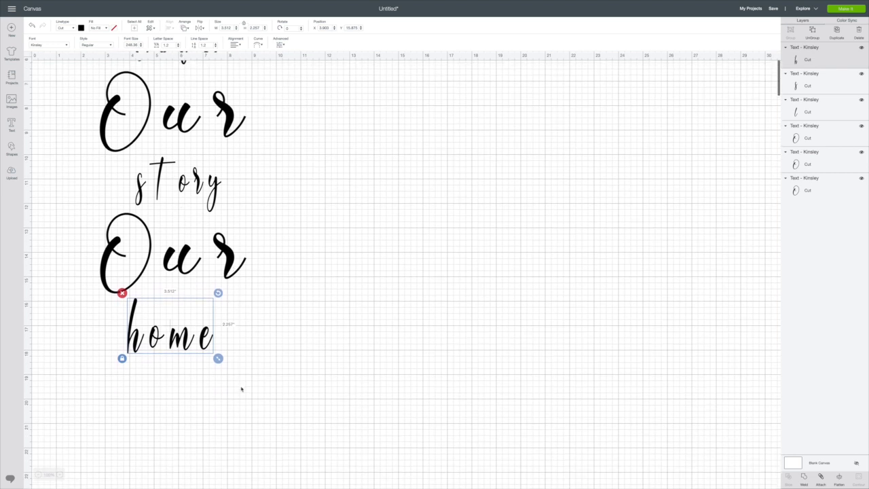
{"action": "scroll", "coordinate": [241, 389], "scroll_direction": "down", "scroll_amount": 1}
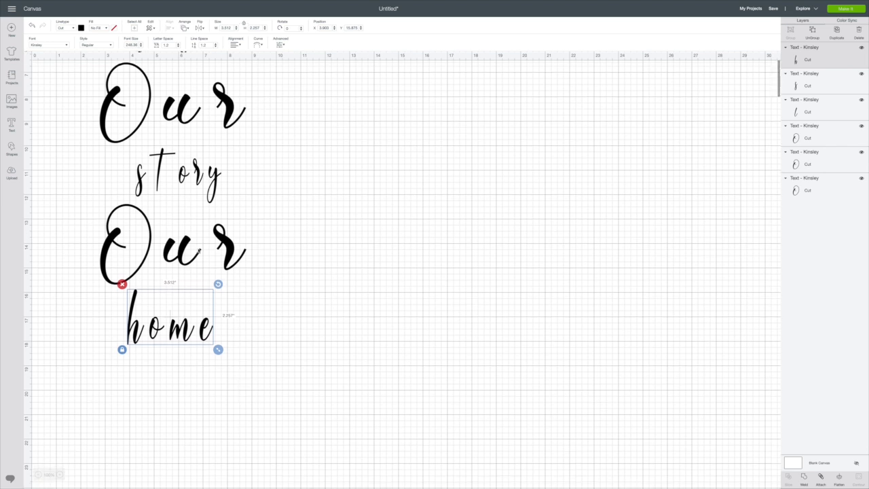
{"action": "scroll", "coordinate": [176, 175], "scroll_direction": "up", "scroll_amount": 5}
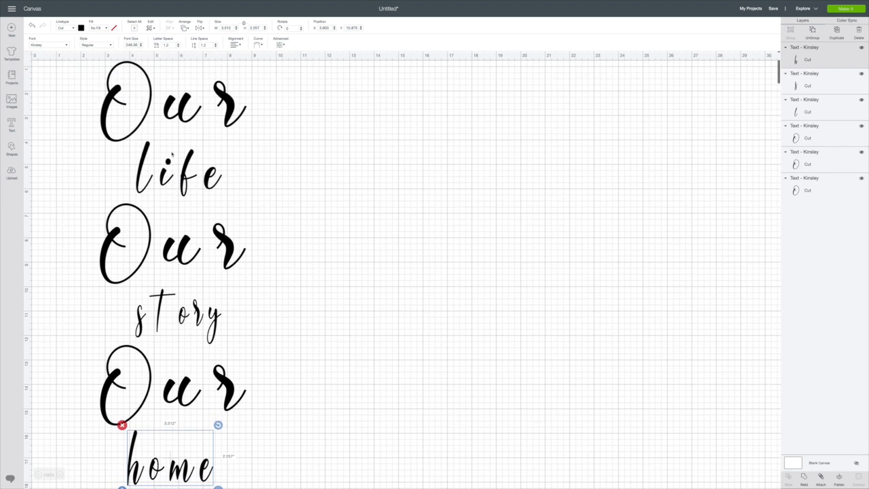
{"action": "left_click", "coordinate": [184, 175]}
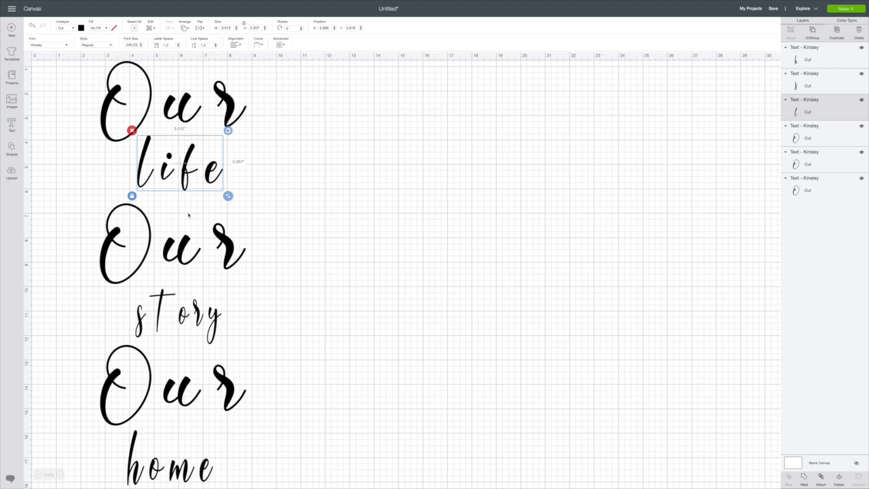
{"action": "left_click_drag", "start_coordinate": [185, 246], "coordinate": [173, 233]}
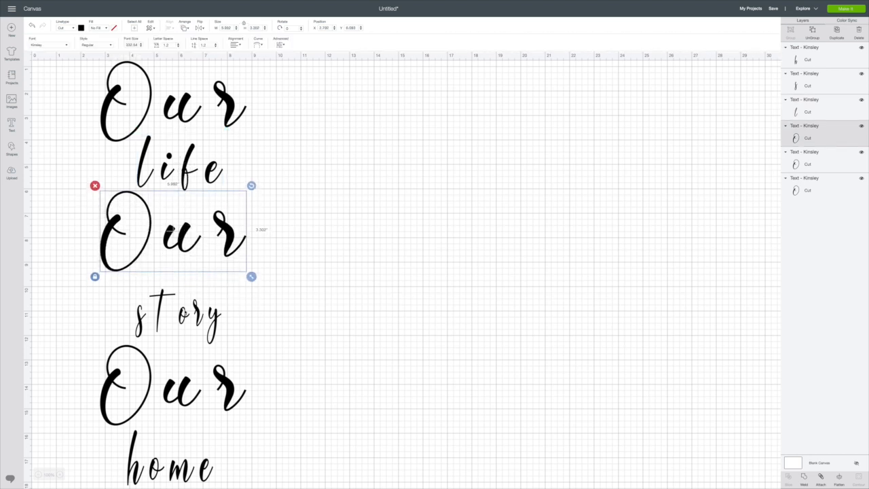
{"action": "left_click_drag", "start_coordinate": [185, 313], "coordinate": [183, 297]}
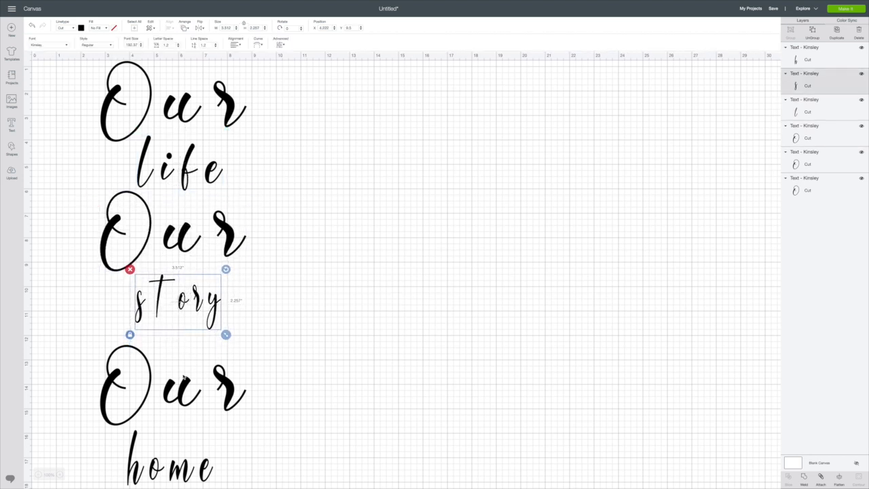
{"action": "left_click_drag", "start_coordinate": [185, 380], "coordinate": [174, 368]}
{"action": "left_click_drag", "start_coordinate": [177, 456], "coordinate": [178, 442]}
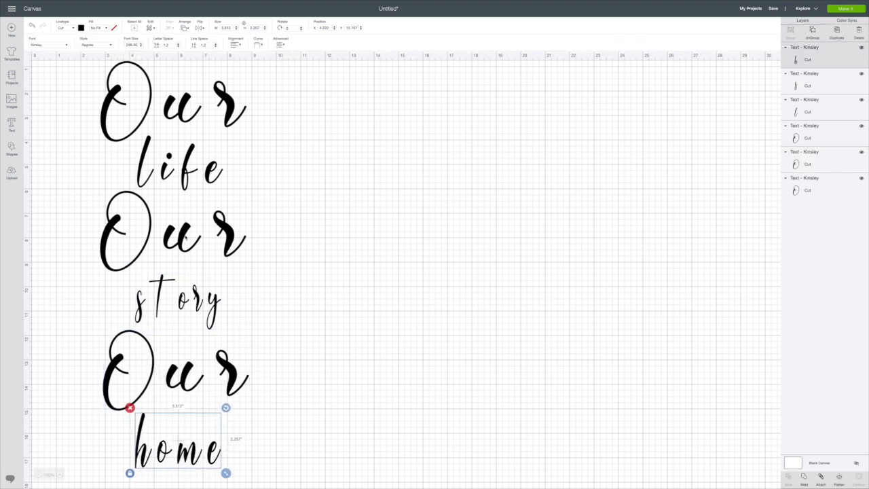
- Nudge "life" and "story" slightly up and to the right, closer to the "Our" above each
{"action": "left_click", "coordinate": [184, 172]}
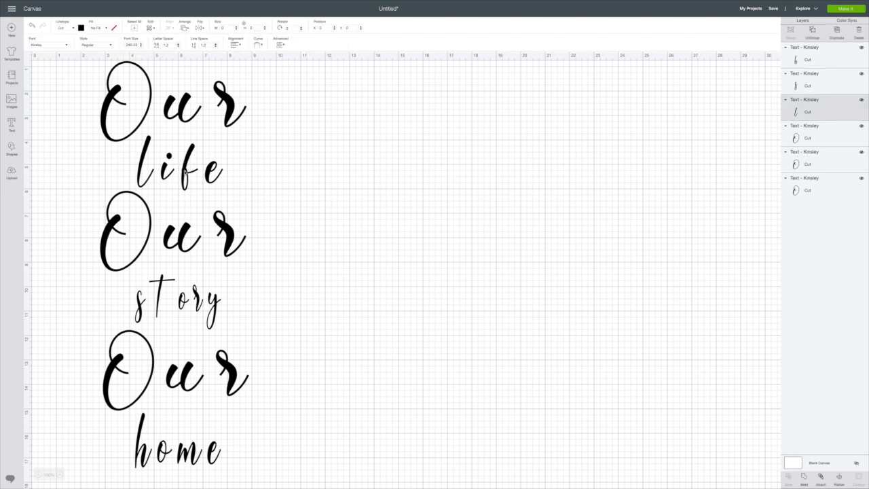
{"action": "left_click_drag", "start_coordinate": [182, 173], "coordinate": [184, 167]}
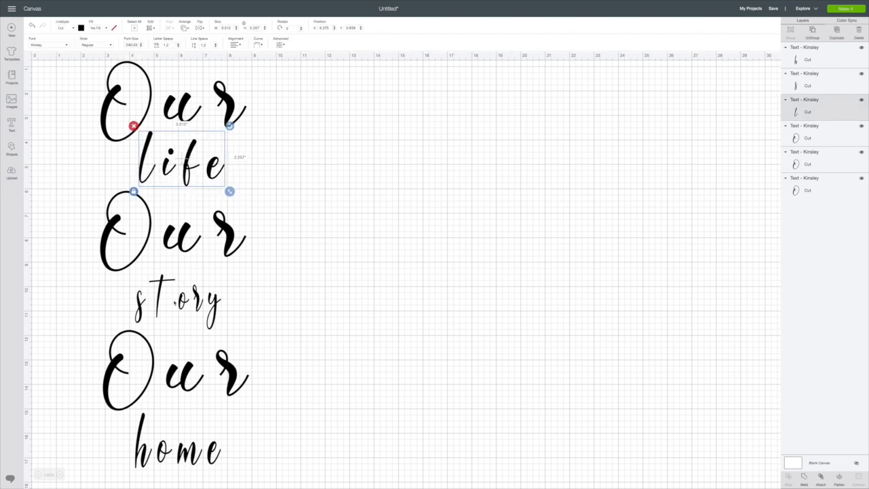
{"action": "left_click", "coordinate": [162, 302]}
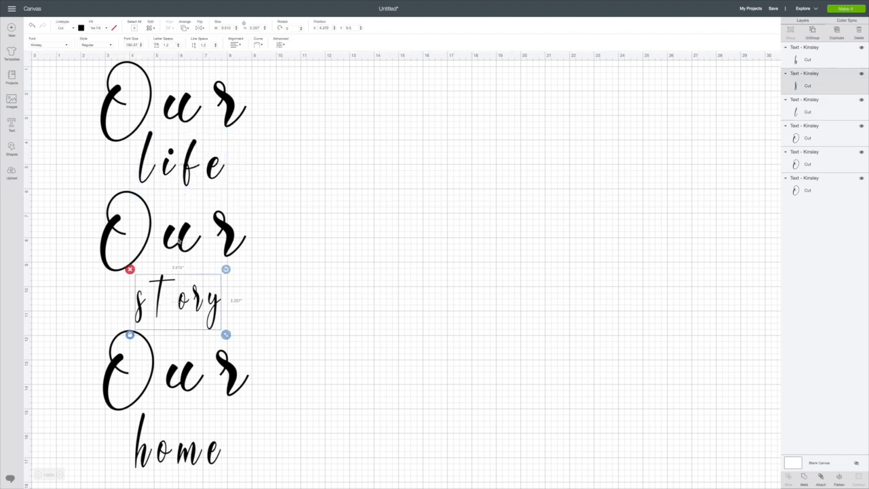
{"action": "left_click_drag", "start_coordinate": [159, 290], "coordinate": [163, 284]}
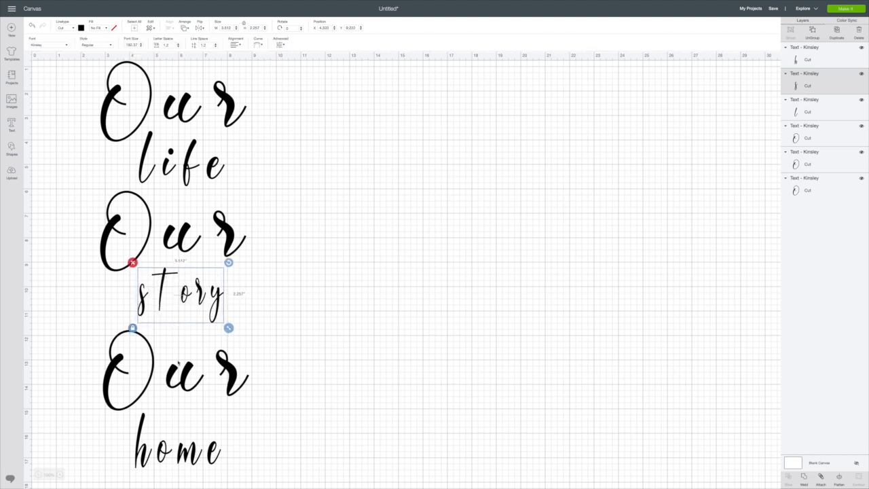
- Move the third "Our" and "home" up to close the gaps below "story"
{"action": "left_click", "coordinate": [180, 387]}
{"action": "left_click_drag", "start_coordinate": [177, 449], "coordinate": [179, 439]}
{"action": "left_click_drag", "start_coordinate": [177, 378], "coordinate": [178, 369]}
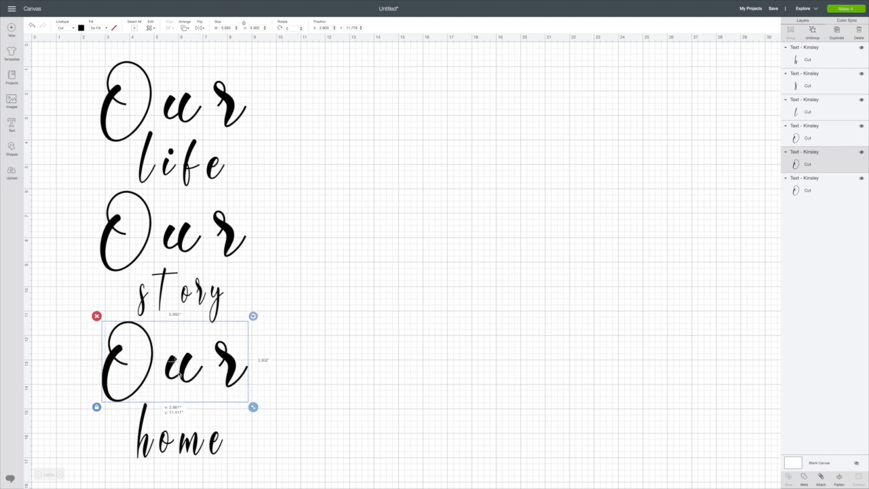
{"action": "left_click", "coordinate": [182, 446]}
{"action": "left_click_drag", "start_coordinate": [182, 446], "coordinate": [184, 441]}
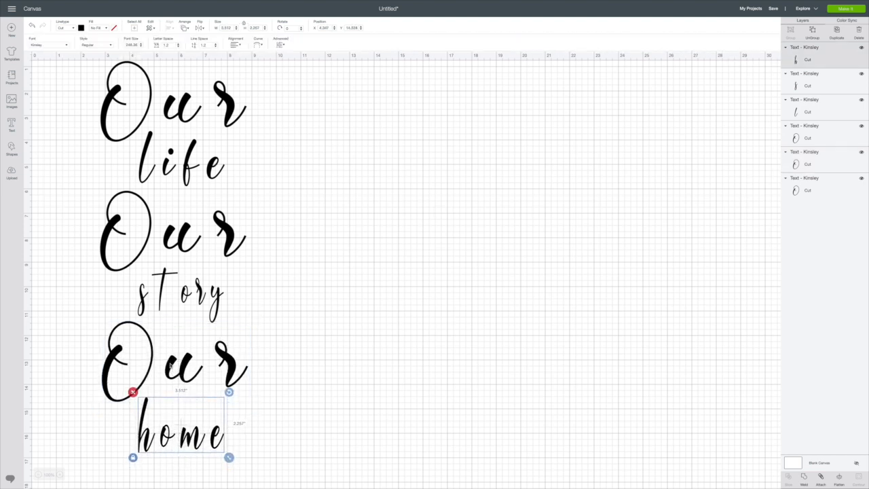
- Fine-tune the vertical spacing of "home" and the third "Our" by shifting both slightly down
{"action": "scroll", "coordinate": [269, 350], "scroll_direction": "down", "scroll_amount": 1}
{"action": "scroll", "coordinate": [270, 350], "scroll_direction": "down", "scroll_amount": 5}
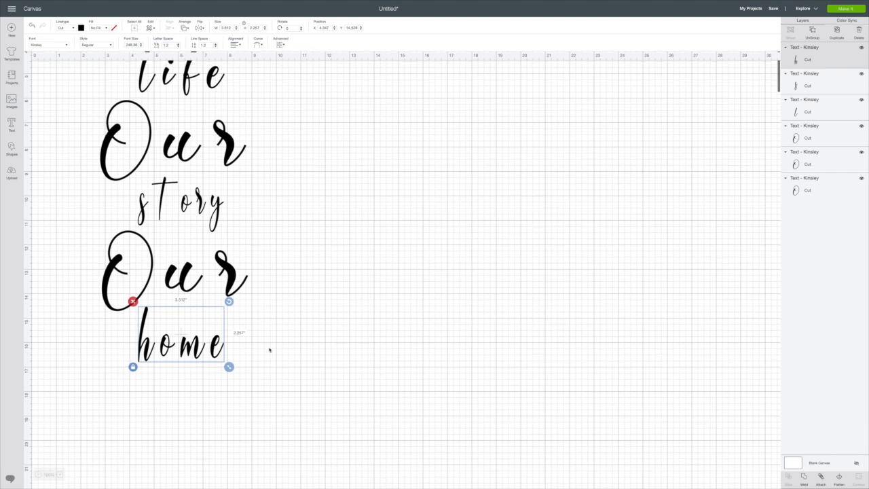
{"action": "left_click_drag", "start_coordinate": [189, 334], "coordinate": [188, 340]}
{"action": "left_click_drag", "start_coordinate": [183, 272], "coordinate": [182, 278]}
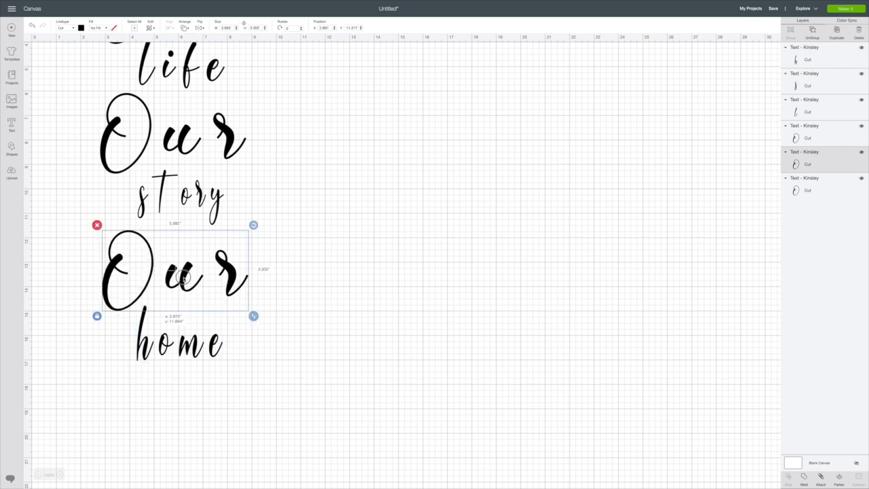
{"action": "scroll", "coordinate": [317, 190], "scroll_direction": "up", "scroll_amount": 5}
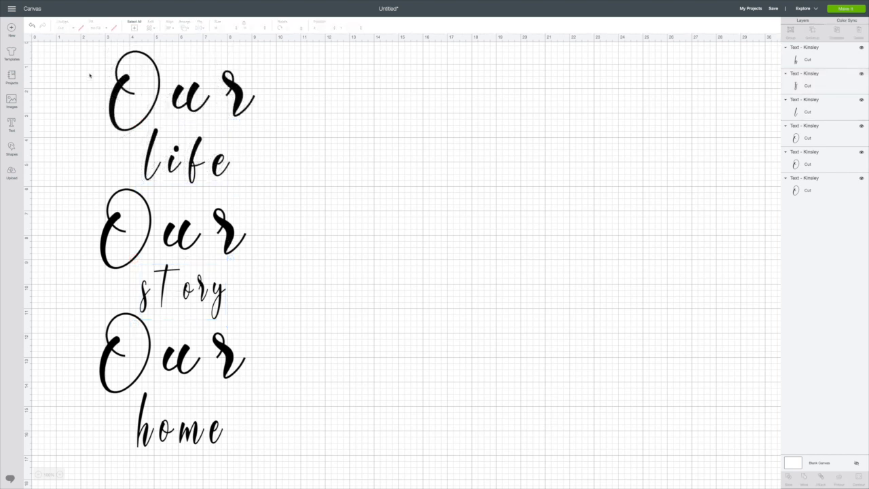
- Select all six words and align them with Center Horizontally
{"action": "left_click_drag", "start_coordinate": [91, 58], "coordinate": [307, 459]}
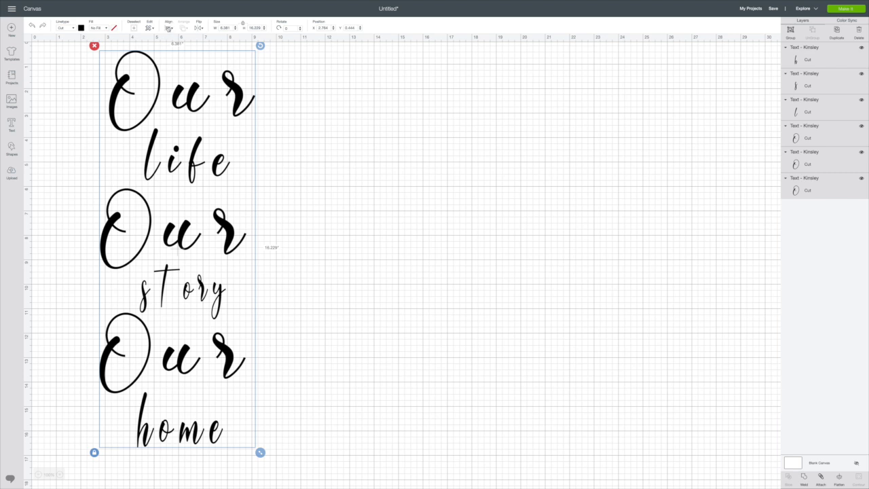
{"action": "left_click", "coordinate": [168, 28]}
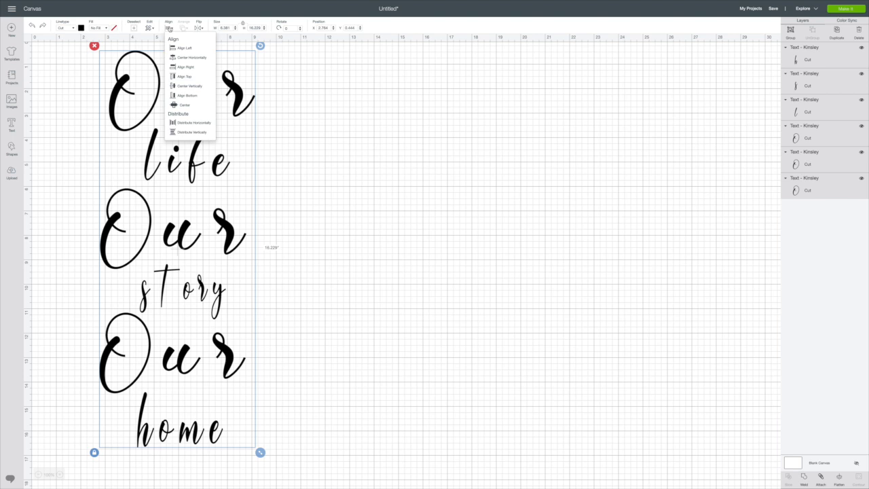
{"action": "left_click", "coordinate": [191, 57]}
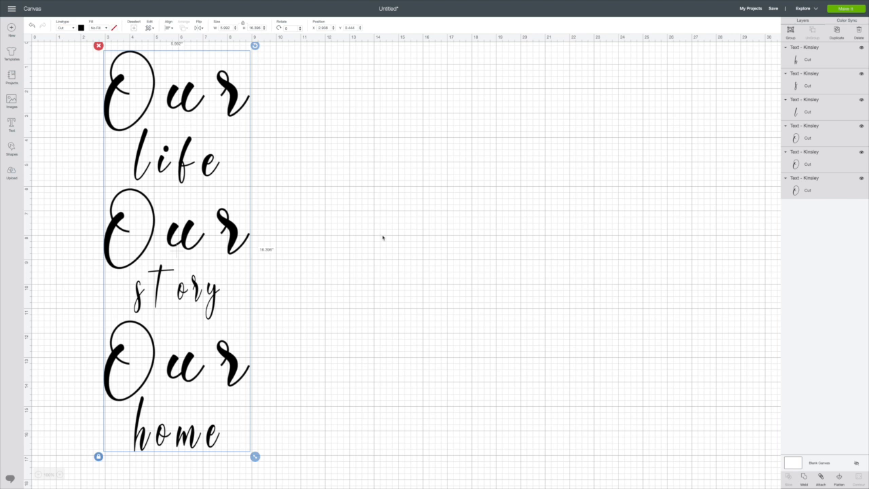
- Preview how the separate words are arranged on the cutting mat and return to the canvas
{"action": "left_click", "coordinate": [847, 9]}
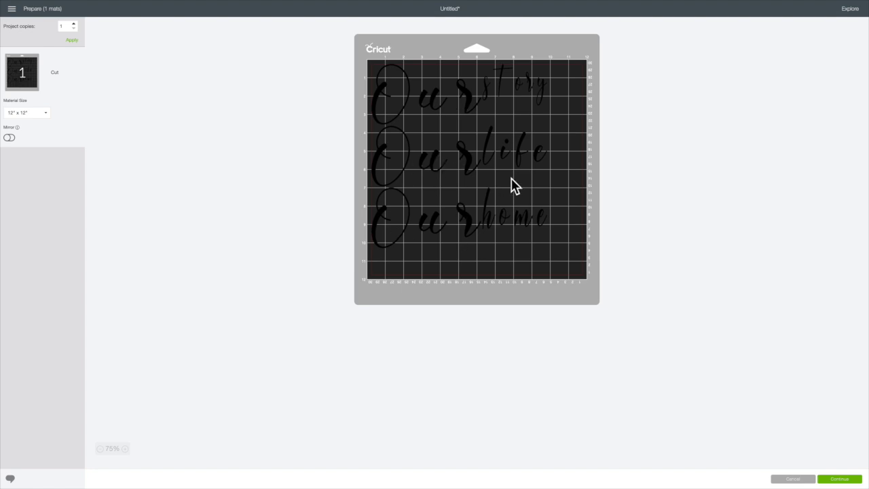
{"action": "left_click", "coordinate": [790, 479]}
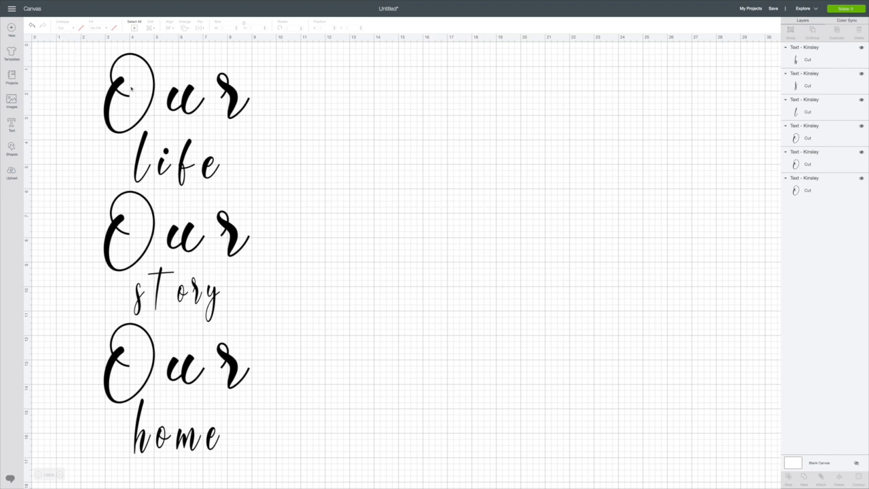
- Group all six words and attach the group so the stacked arrangement is kept for cutting
{"action": "left_click_drag", "start_coordinate": [96, 64], "coordinate": [318, 446]}
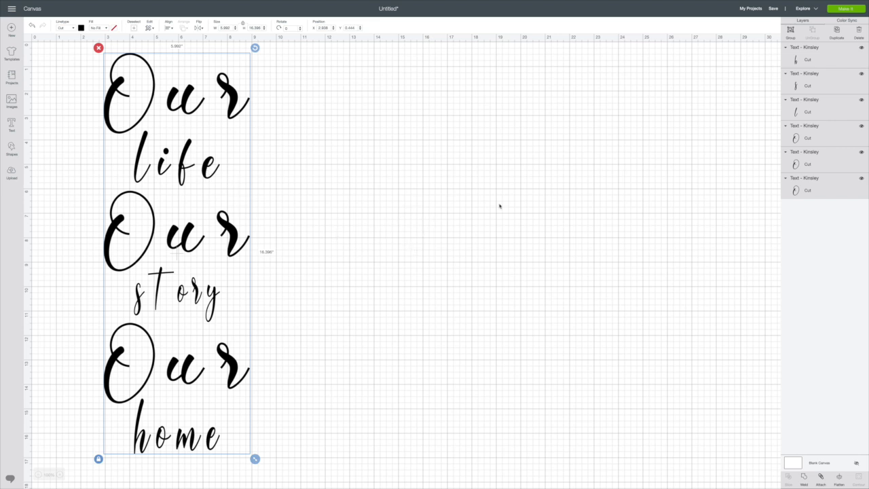
{"action": "left_click", "coordinate": [790, 31]}
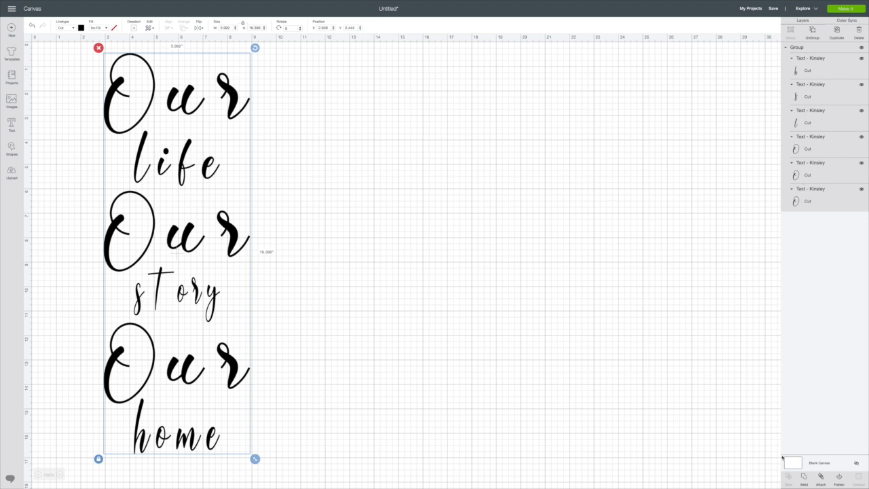
{"action": "left_click", "coordinate": [821, 477]}
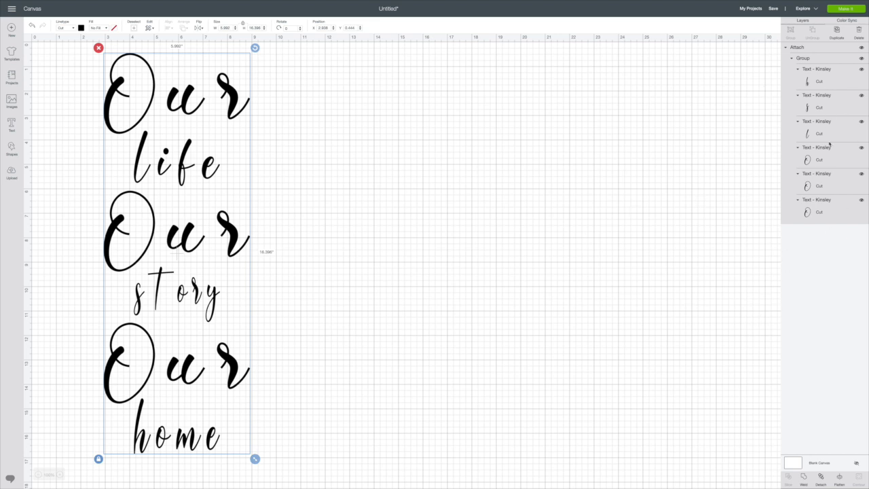
- Weld the attached words into a single shape, check its placement on the cutting mat and return to the canvas
{"action": "left_click", "coordinate": [802, 478]}
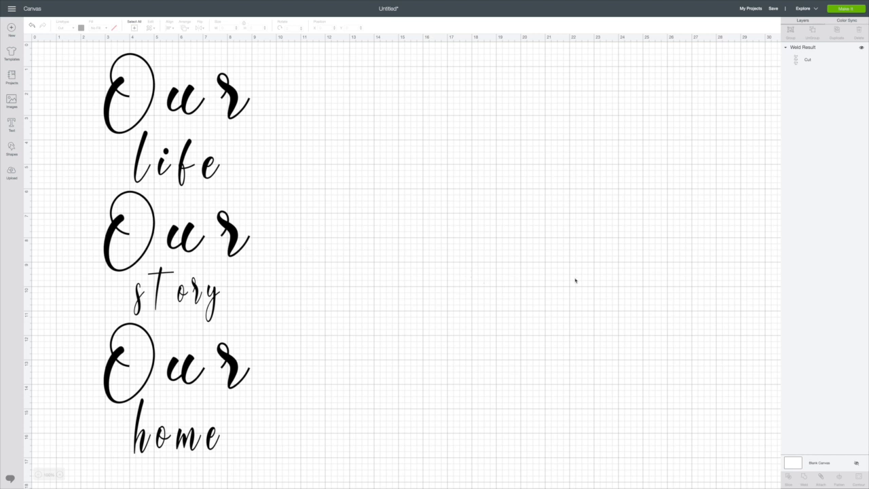
{"action": "left_click", "coordinate": [846, 9]}
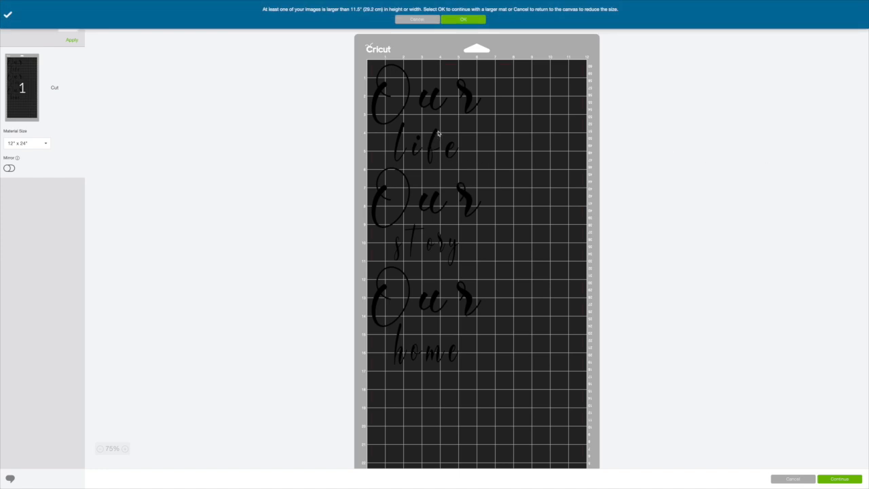
{"action": "left_click", "coordinate": [792, 479]}
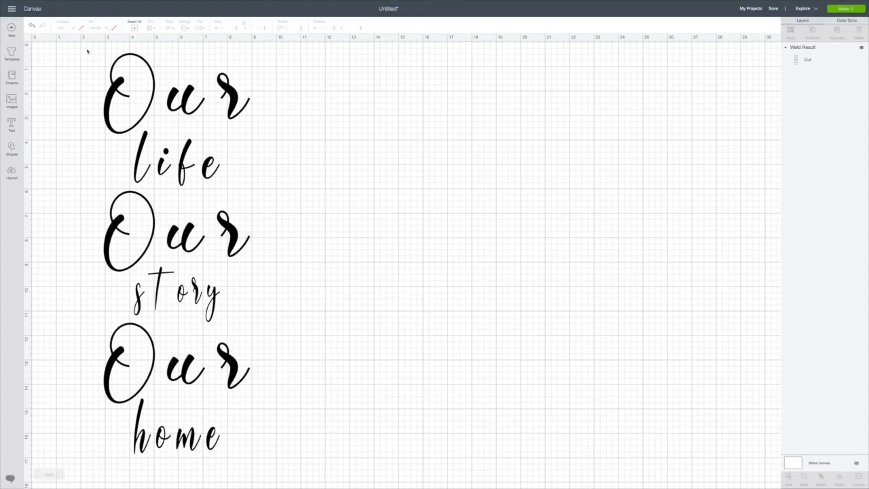
- Recolor the welded text design orange from the material colors and deselect it
{"action": "left_click", "coordinate": [138, 71]}
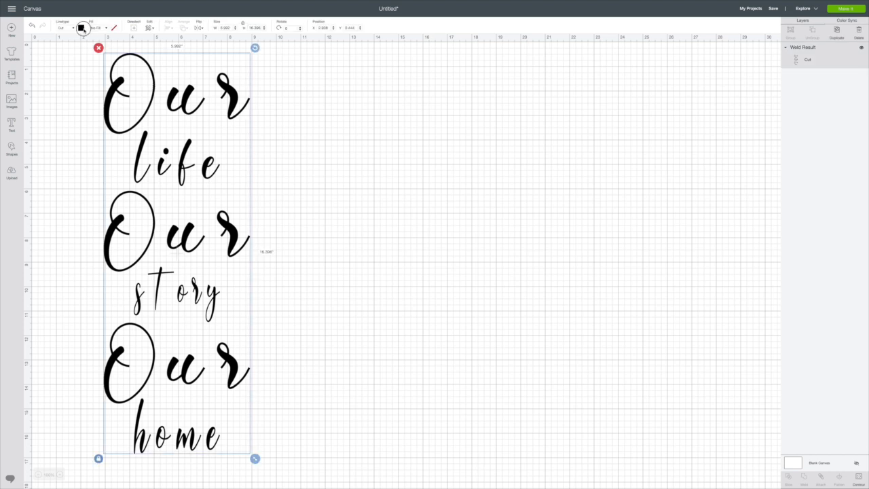
{"action": "left_click", "coordinate": [81, 28]}
{"action": "left_click", "coordinate": [139, 65]}
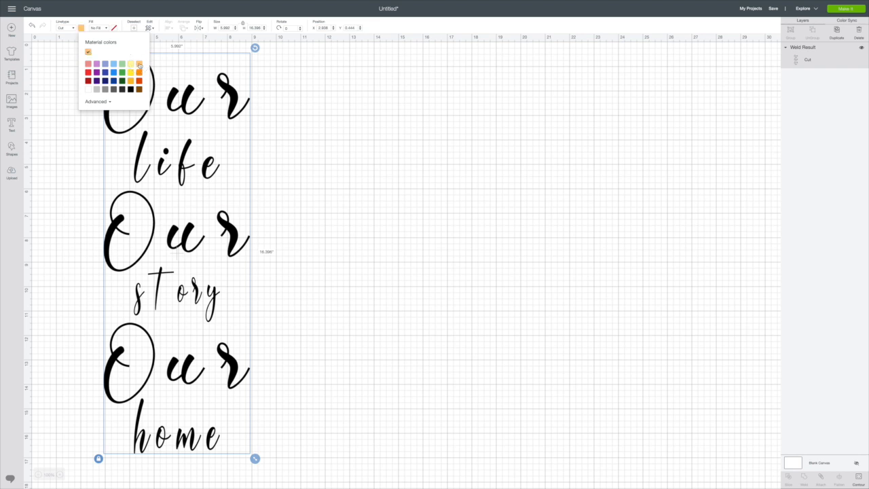
{"action": "left_click", "coordinate": [140, 72]}
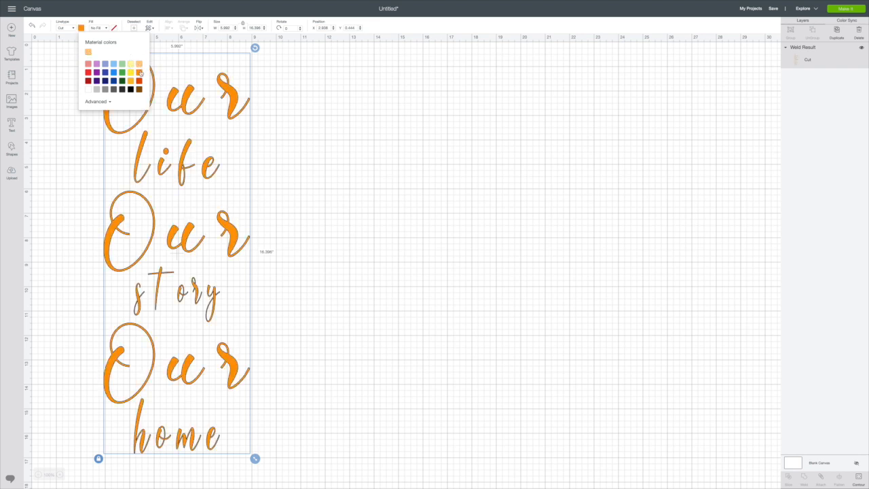
{"action": "left_click", "coordinate": [342, 103]}
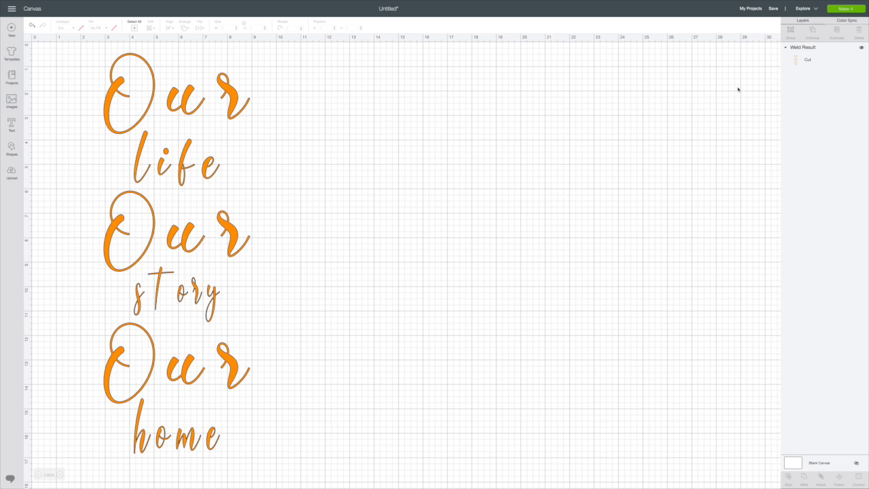
- Send the design to be made, accept the larger 12" x 24" mat and continue to the material settings
{"action": "left_click", "coordinate": [848, 8]}
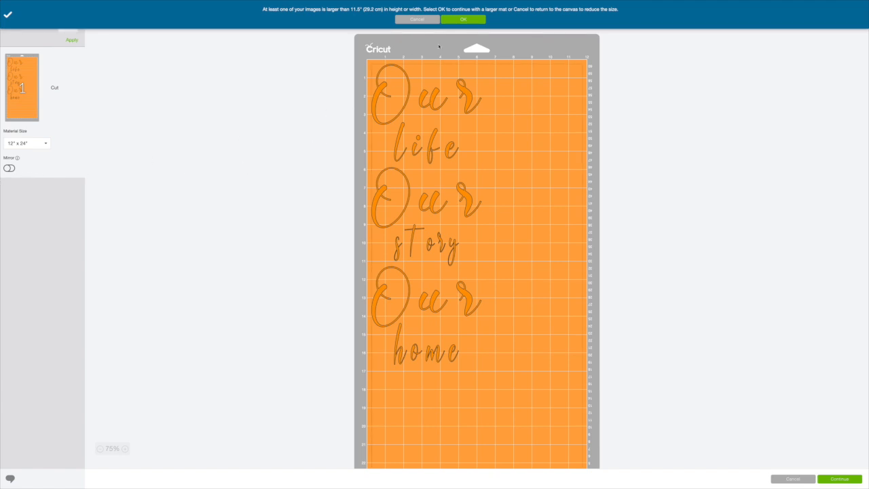
{"action": "left_click", "coordinate": [465, 20]}
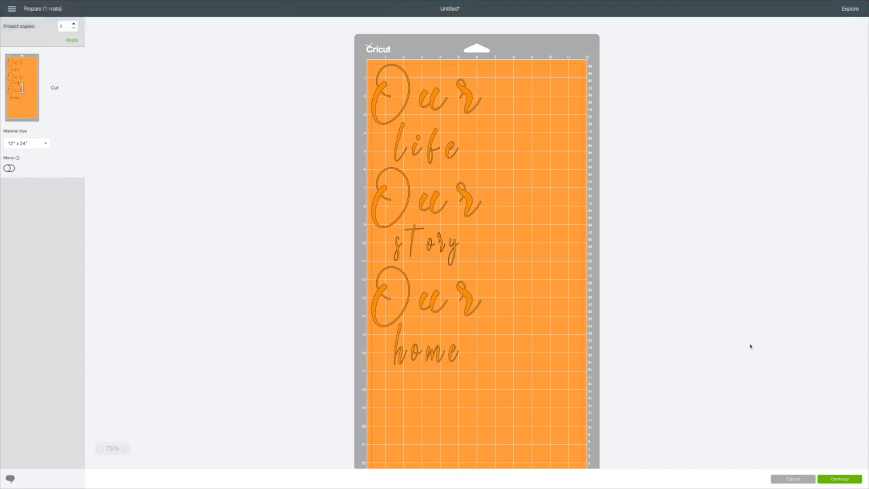
{"action": "left_click", "coordinate": [840, 480]}
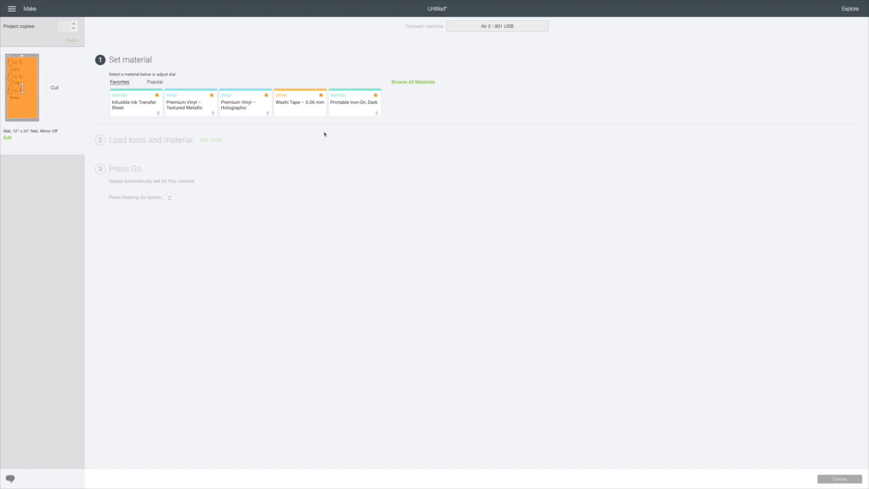
- Search all materials for "vinyl", choose Premium Vinyl, mark it as a favorite and apply it as the cut material
{"action": "left_click", "coordinate": [419, 83]}
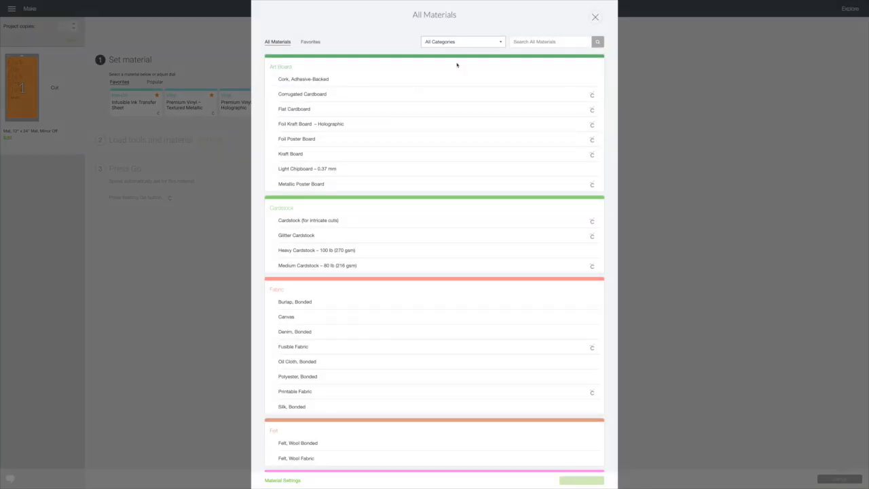
{"action": "left_click", "coordinate": [521, 40]}
{"action": "type", "text": "vinyl"}
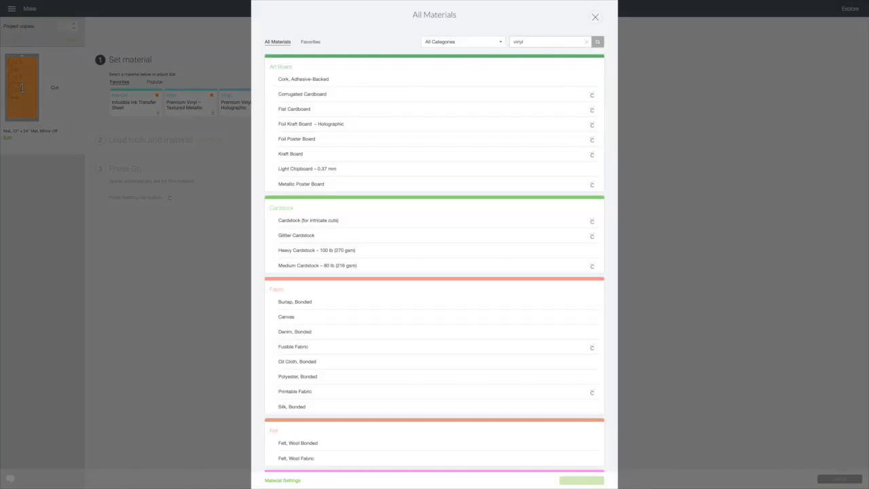
{"action": "key", "text": "Return"}
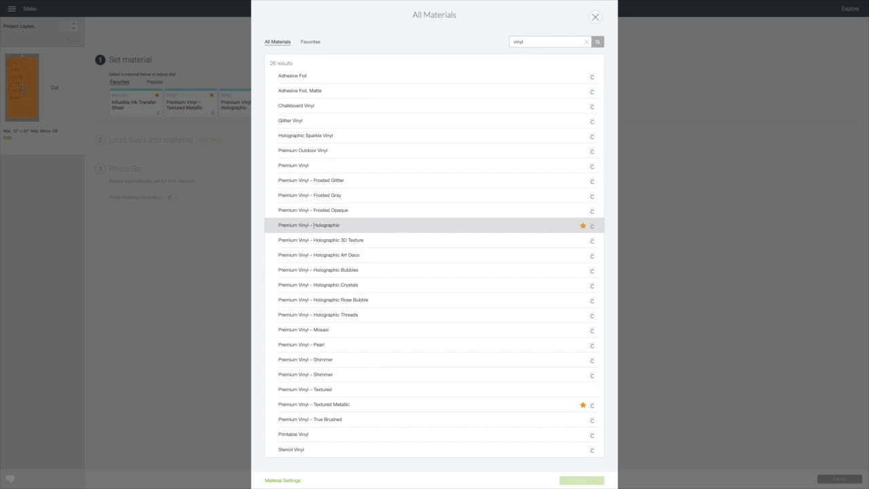
{"action": "left_click", "coordinate": [303, 165]}
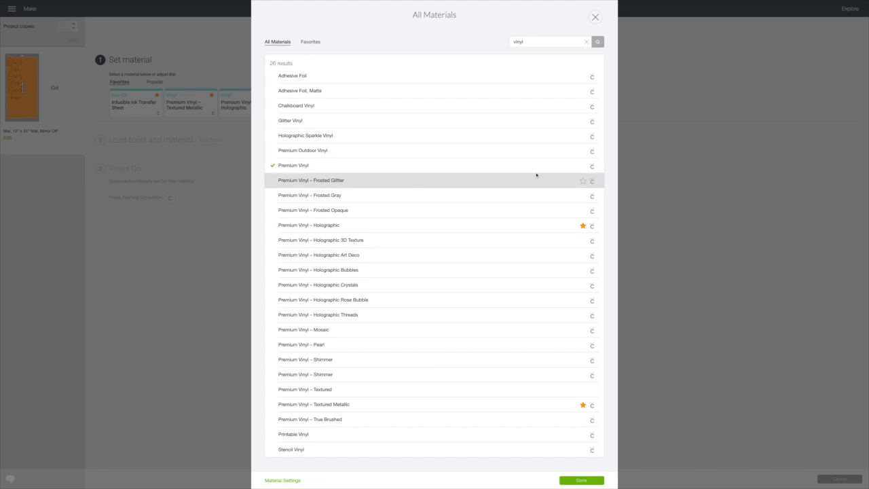
{"action": "left_click", "coordinate": [583, 166]}
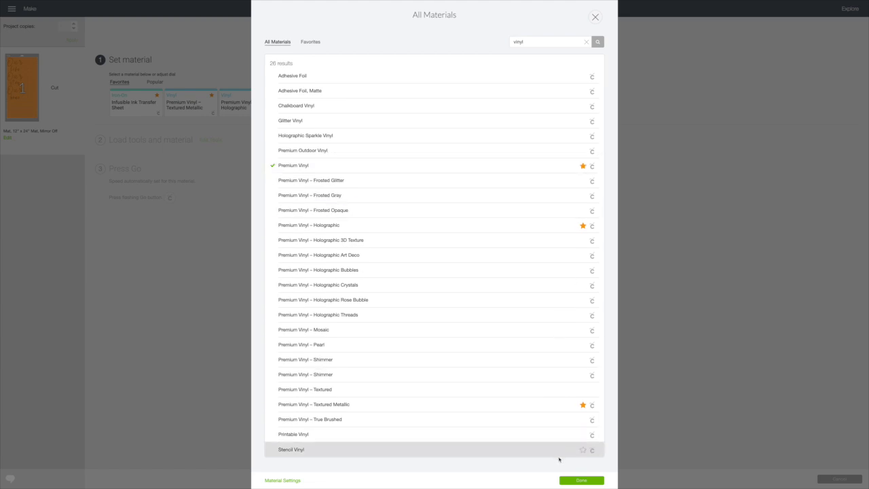
{"action": "left_click", "coordinate": [581, 481]}
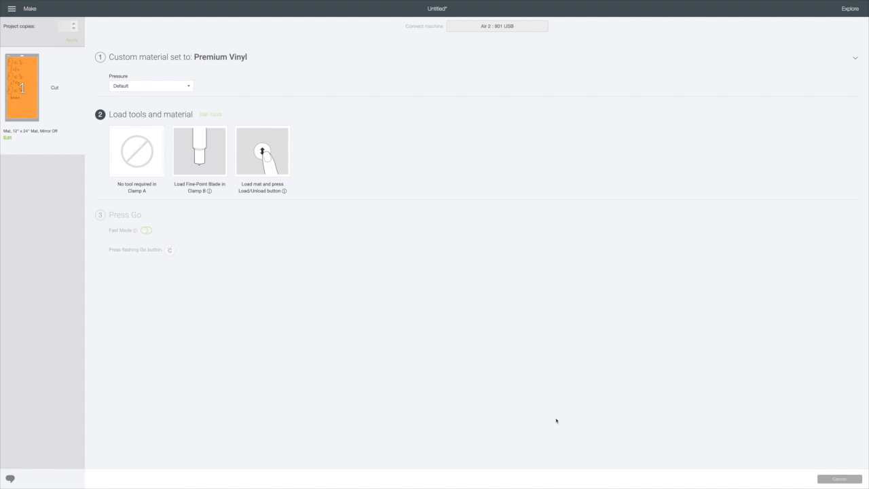